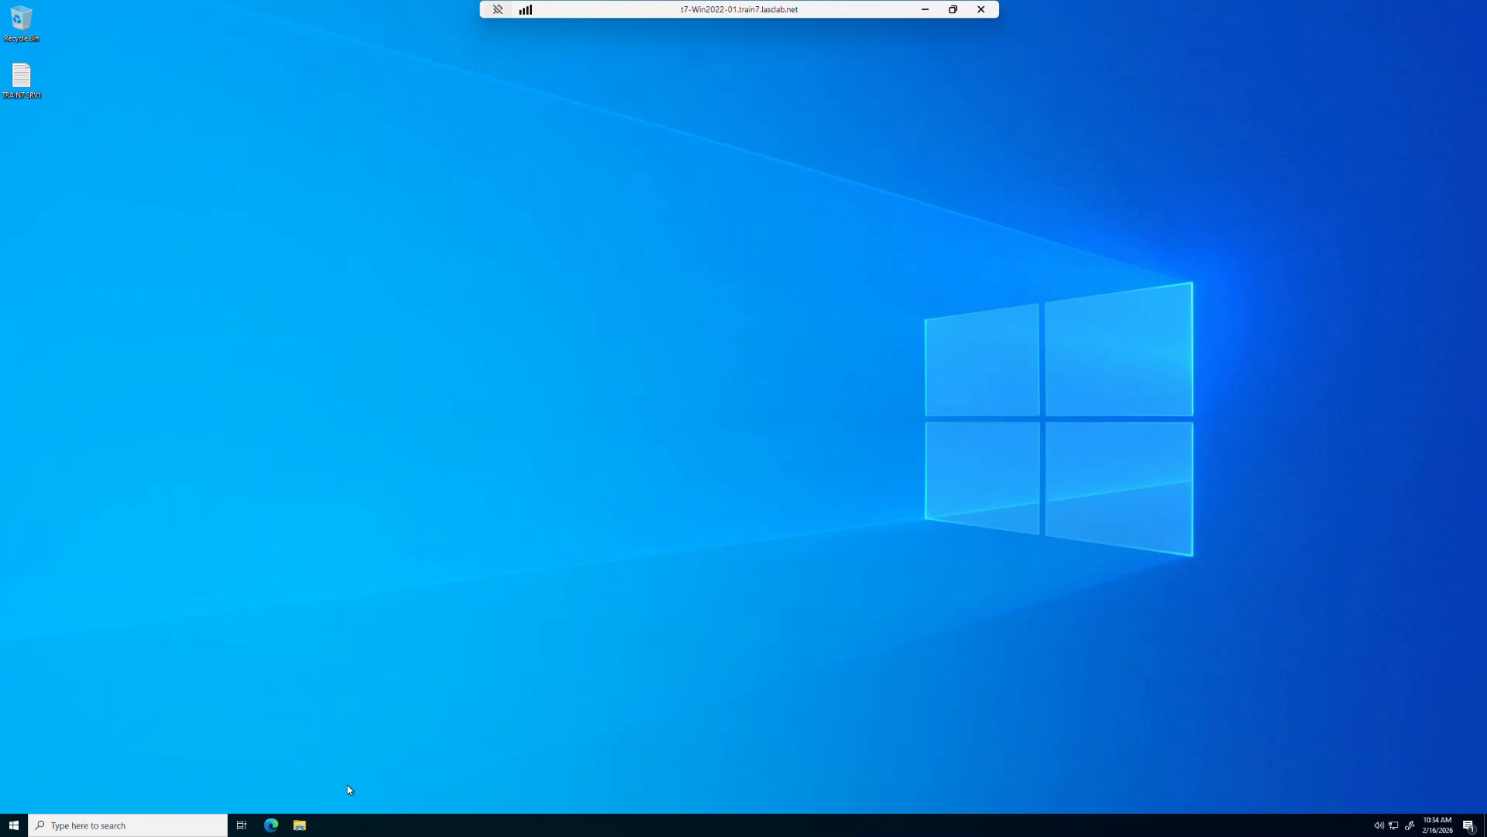
# - Open File Explorer and go to the network server \\t7-win2022-dc.train7.lasclab.net
pyautogui.click(299, 826)
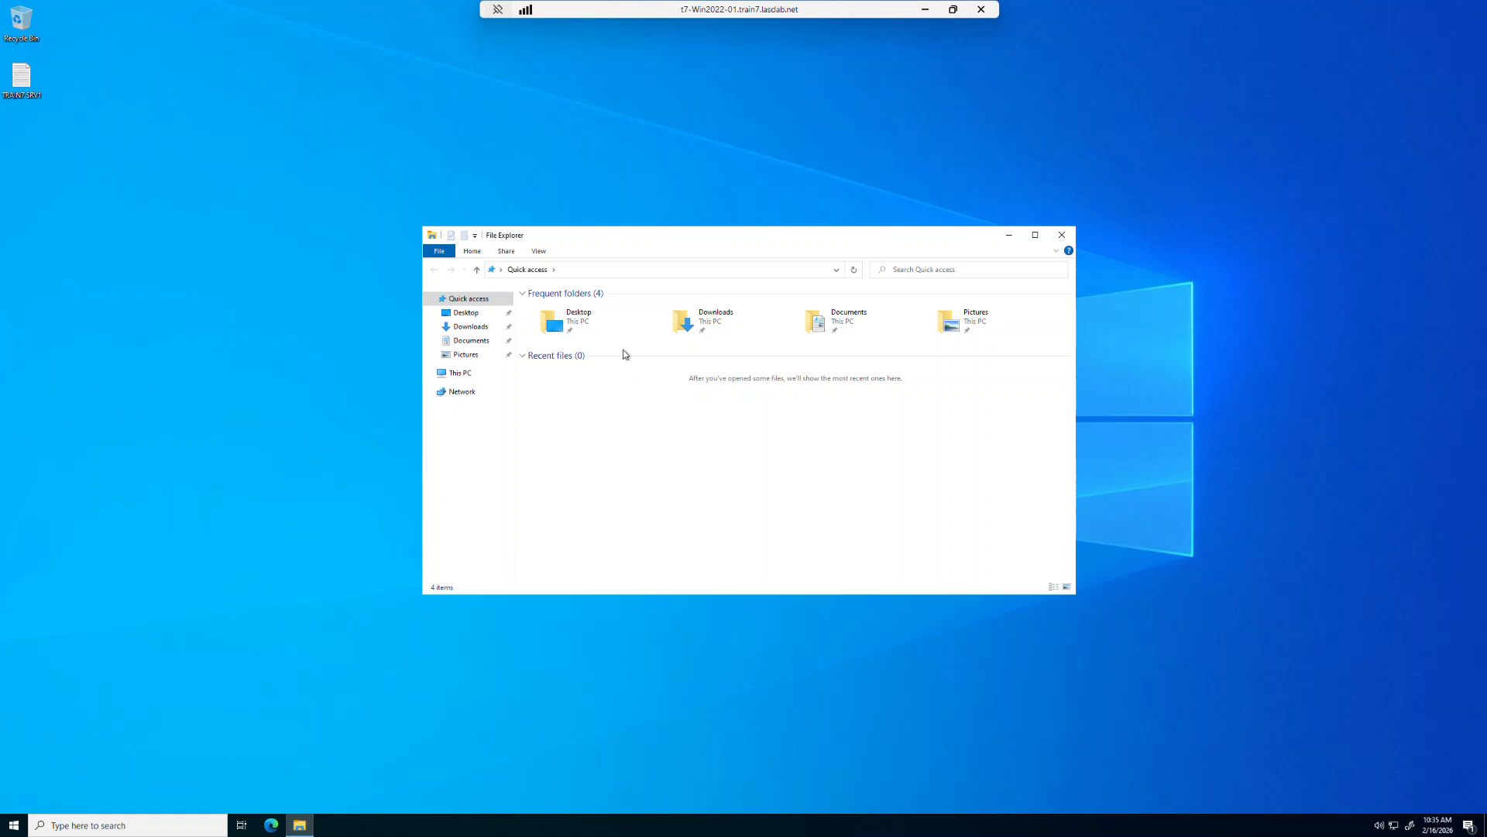
pyautogui.click(605, 271)
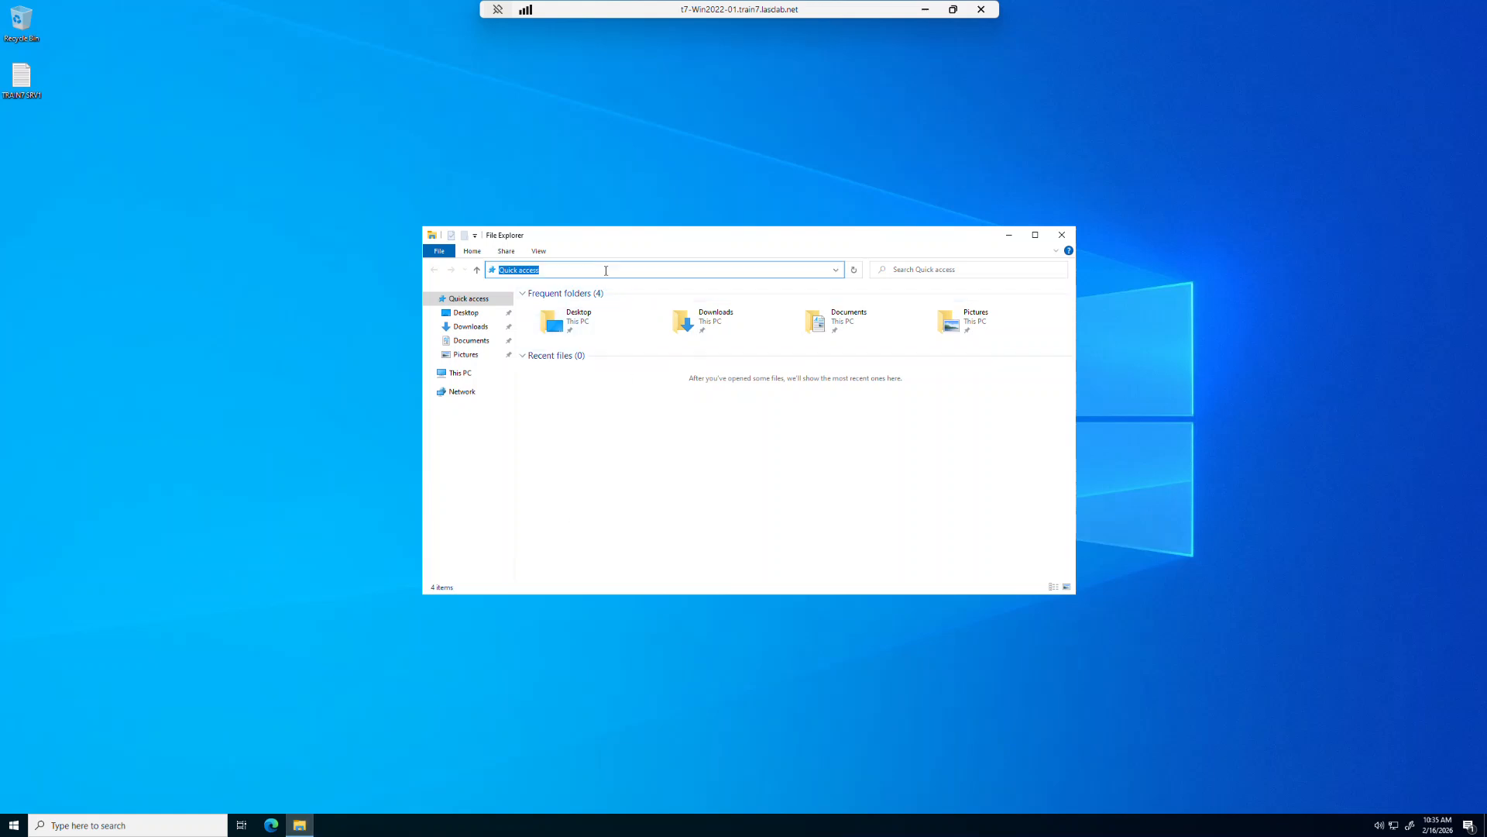
pyautogui.write('\\\\')
pyautogui.write('t7-win2022-dc.train7.lasclab.net')
pyautogui.press('Return')
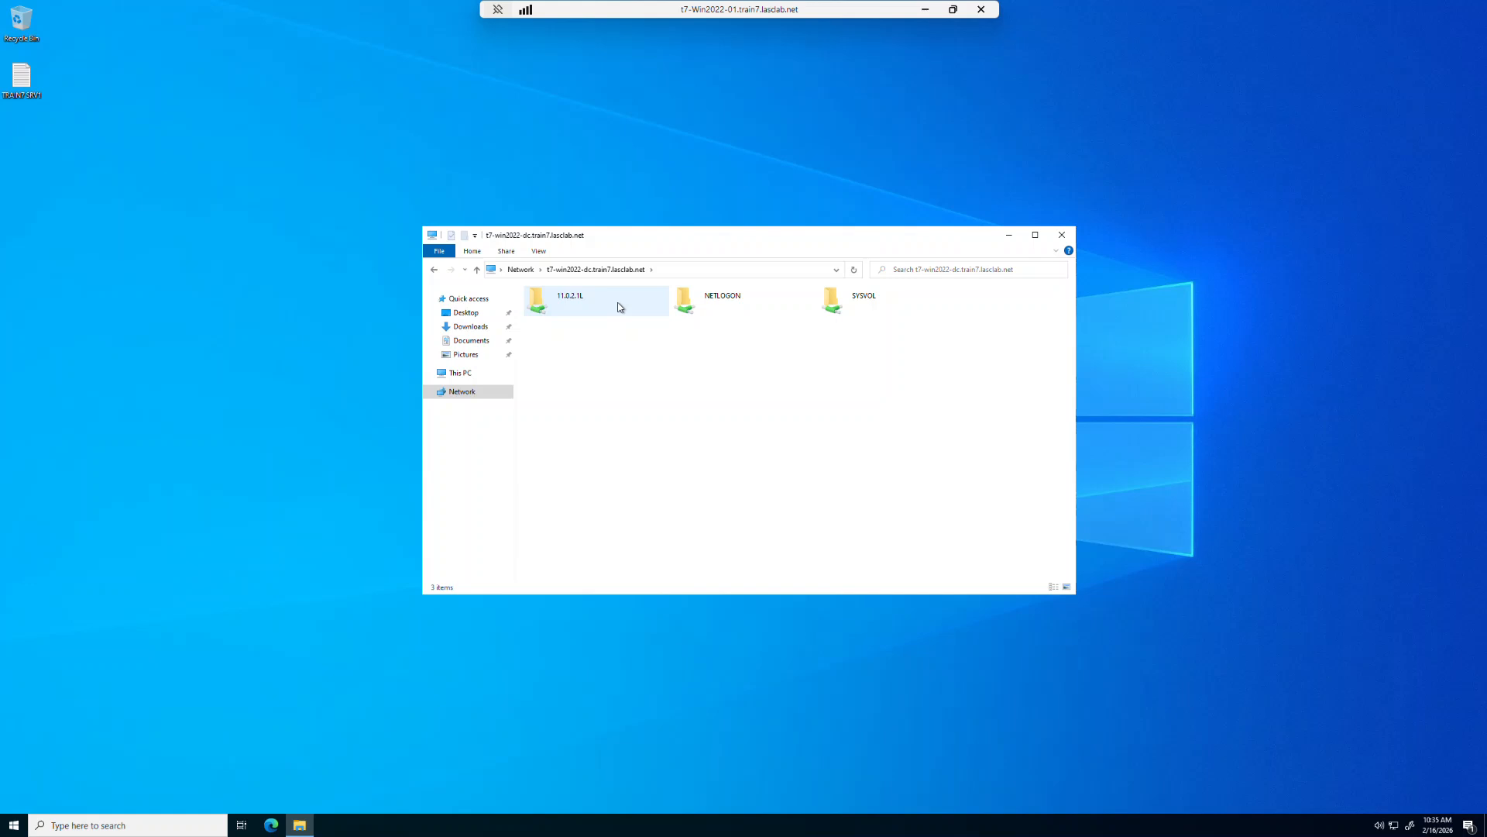
# - Open the AdminInstall folder inside the server's 11.0.2.1L share
pyautogui.click(618, 307)
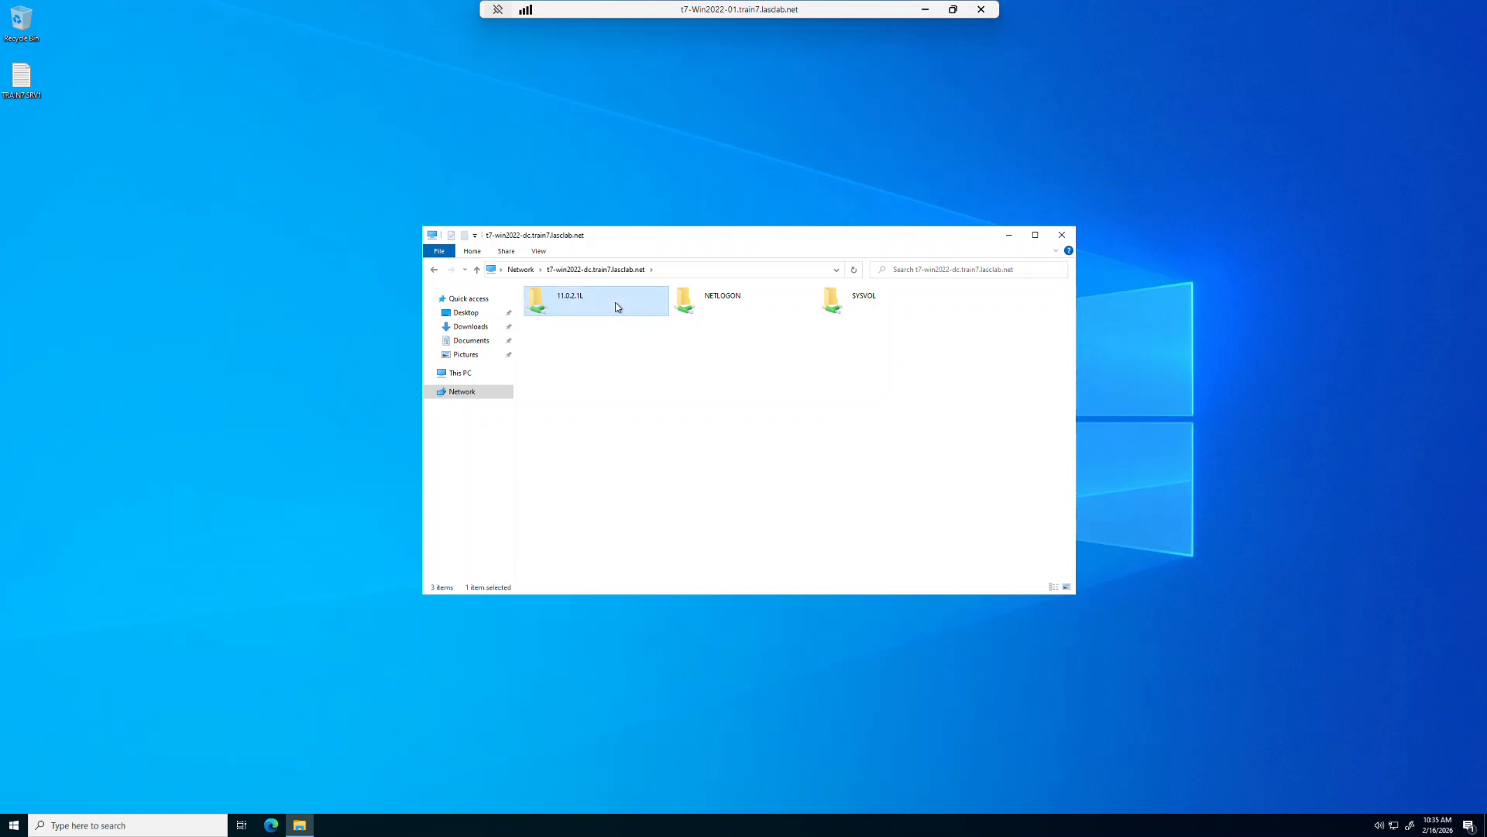
pyautogui.doubleClick(617, 306)
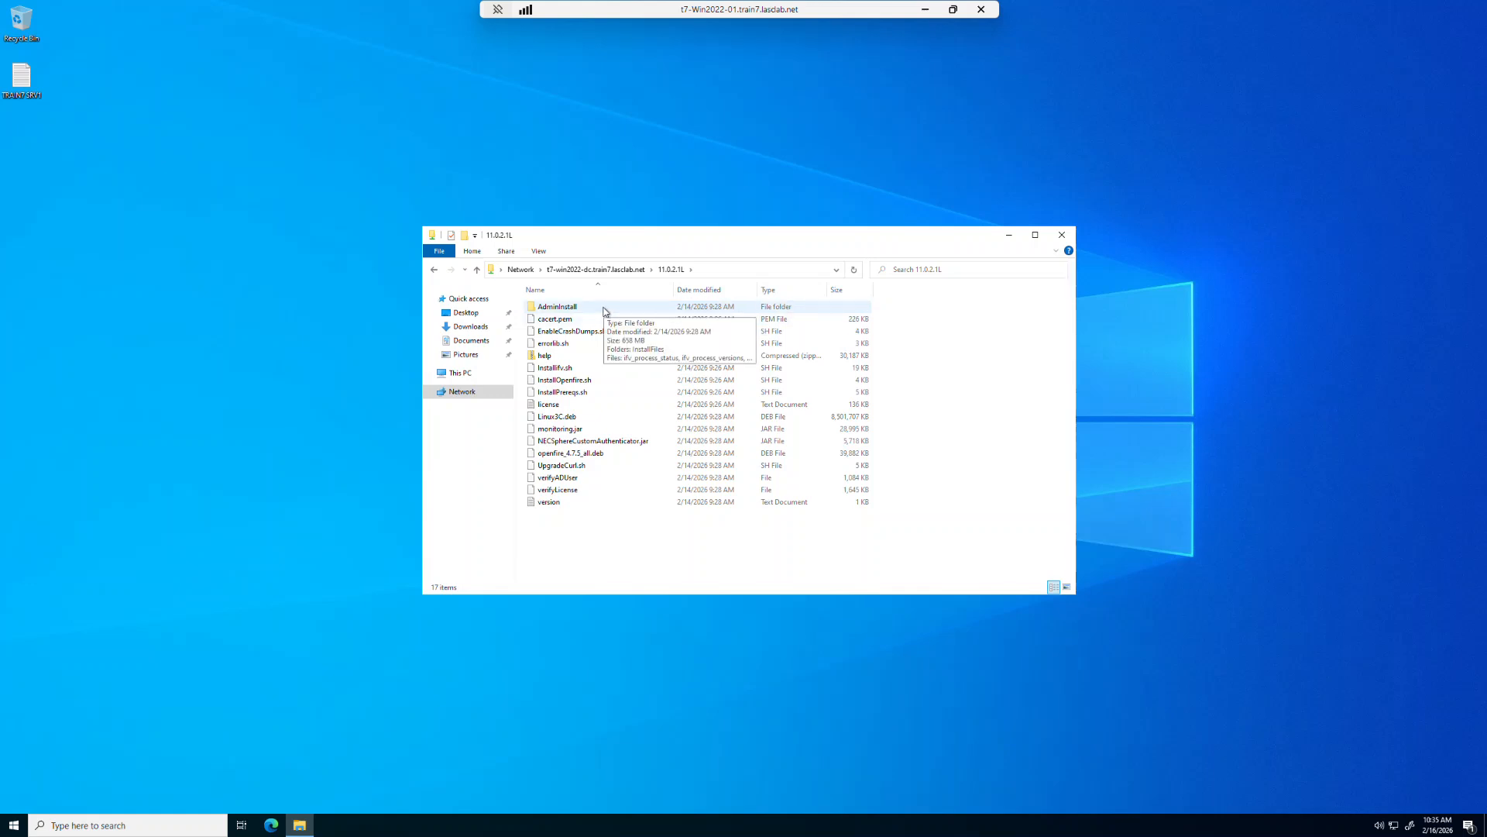
pyautogui.doubleClick(605, 309)
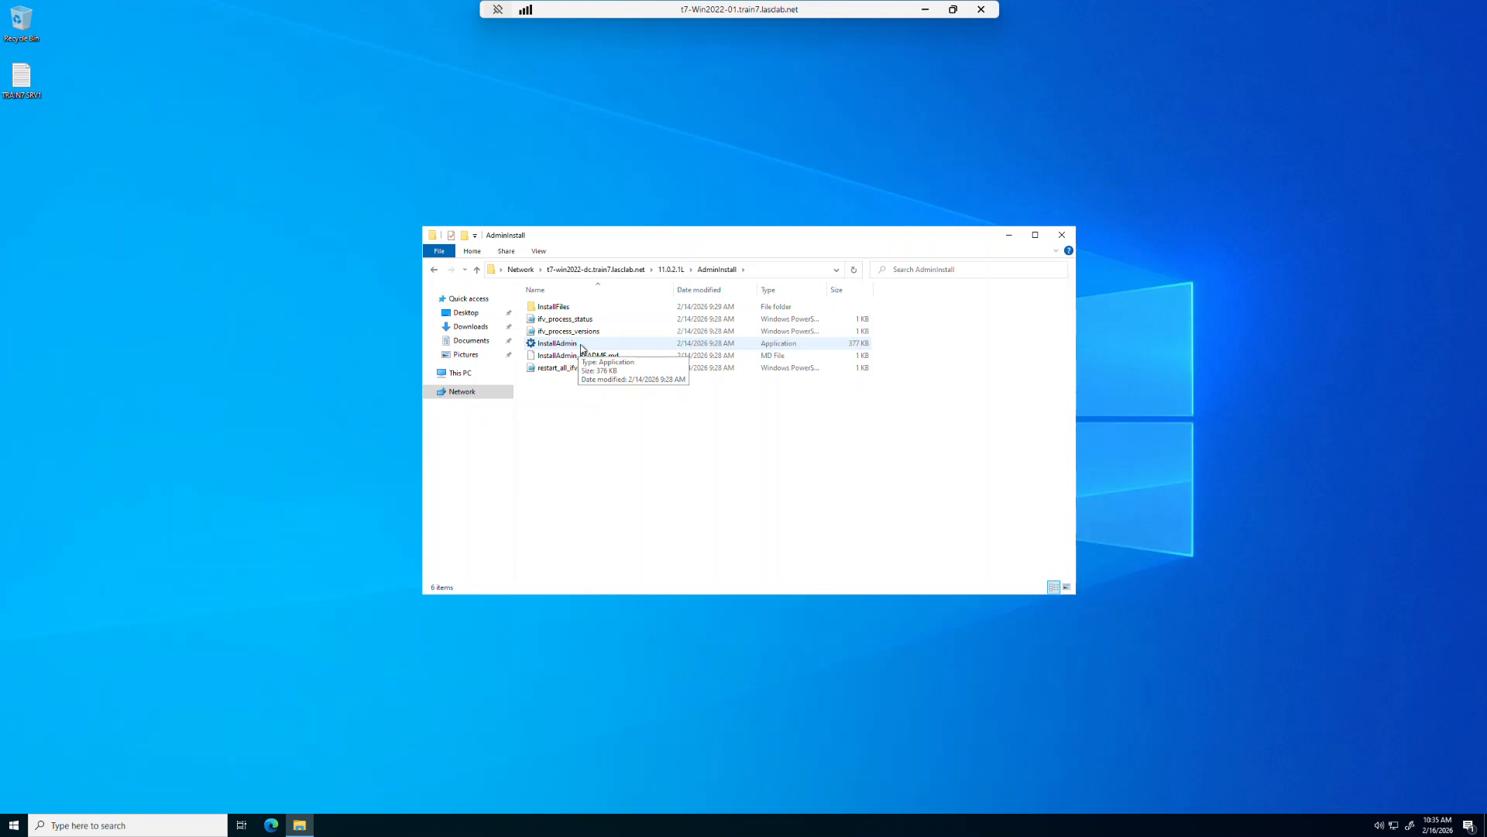
# - Run the InstallAdmin application, allow it through the security prompts, and close the File Explorer window
pyautogui.doubleClick(582, 347)
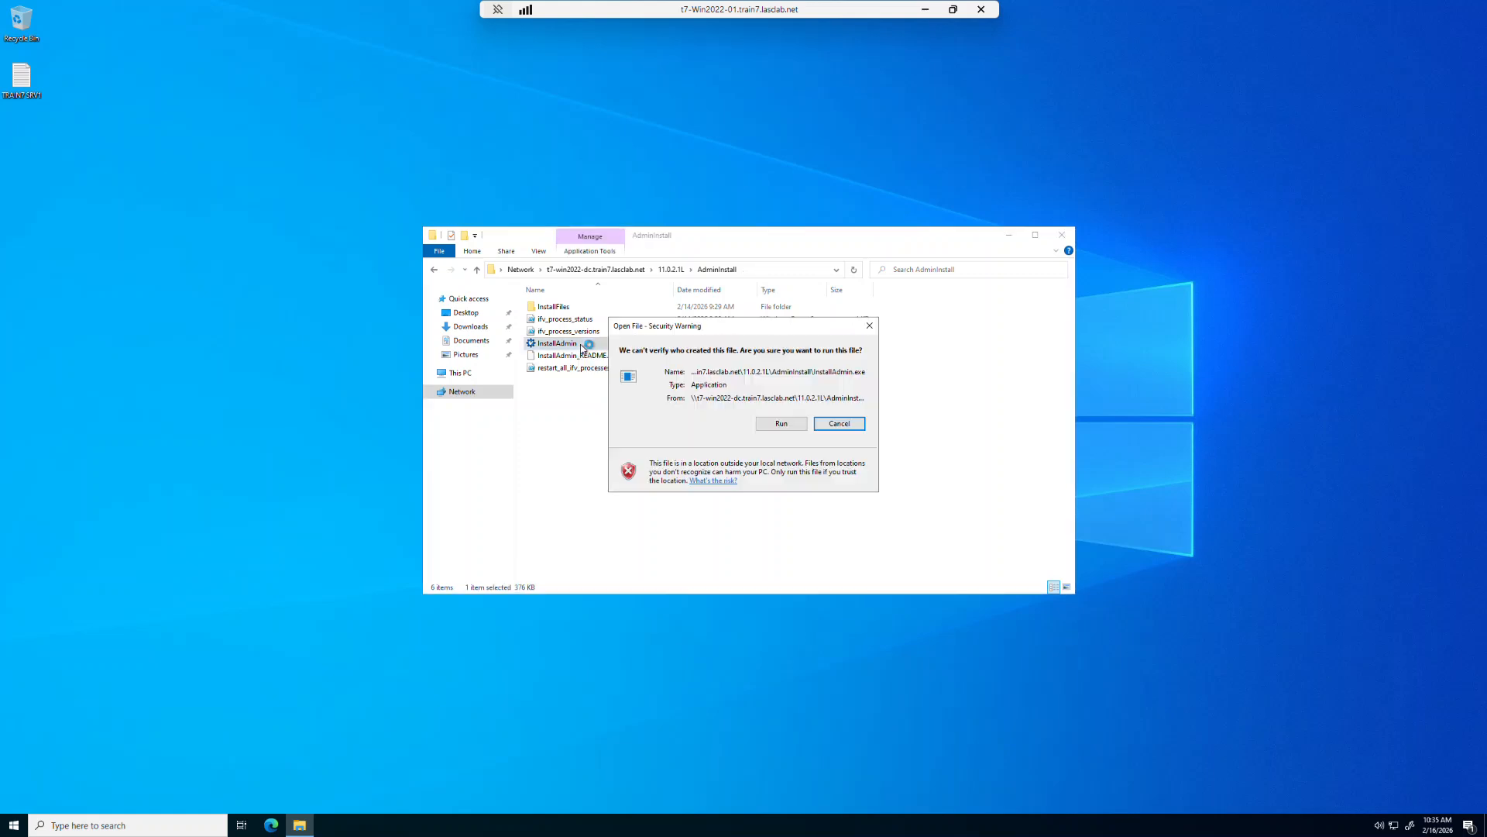
pyautogui.click(783, 424)
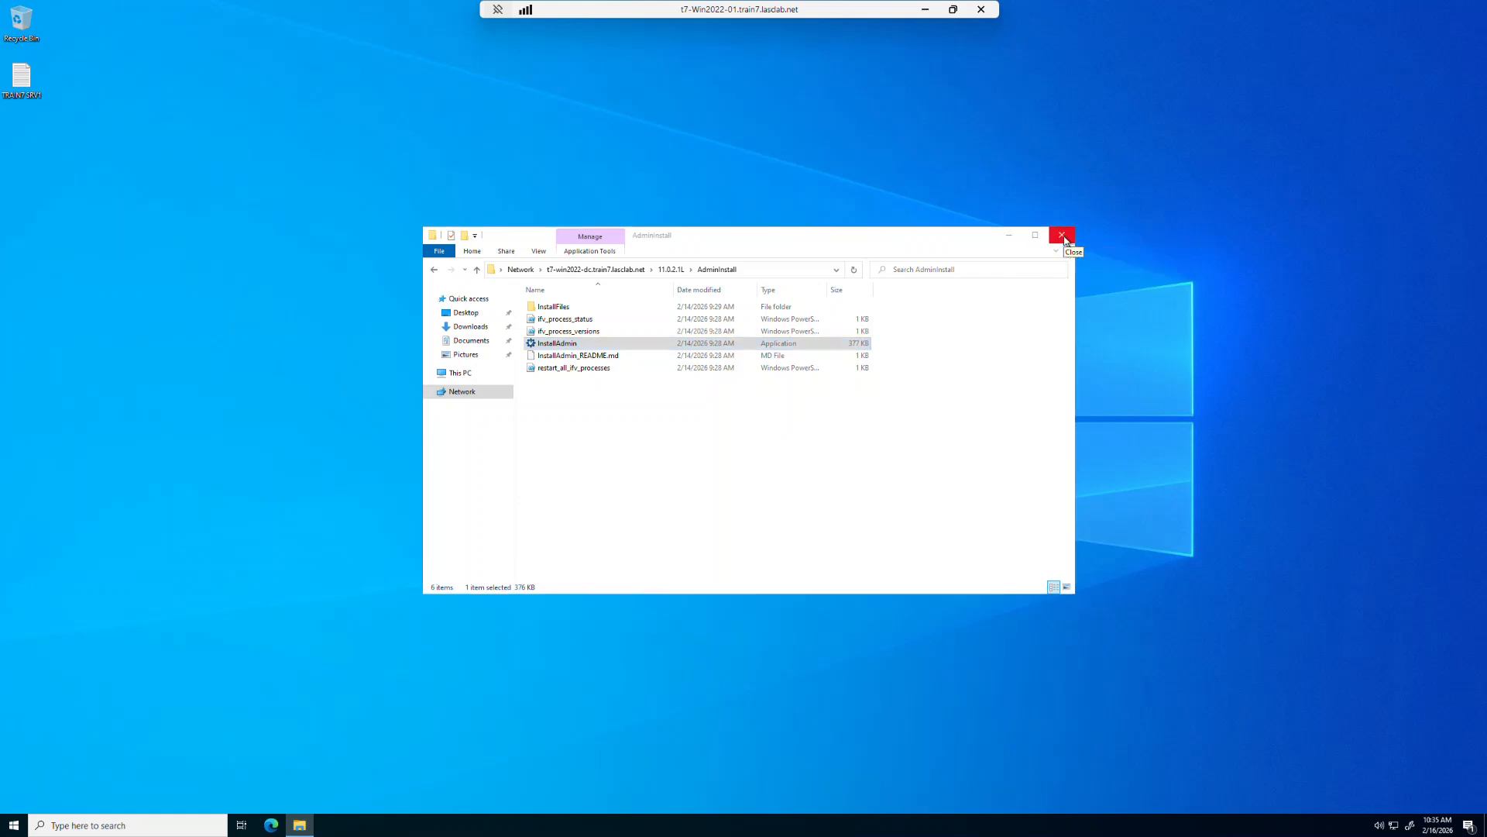
pyautogui.click(1063, 237)
pyautogui.click(794, 427)
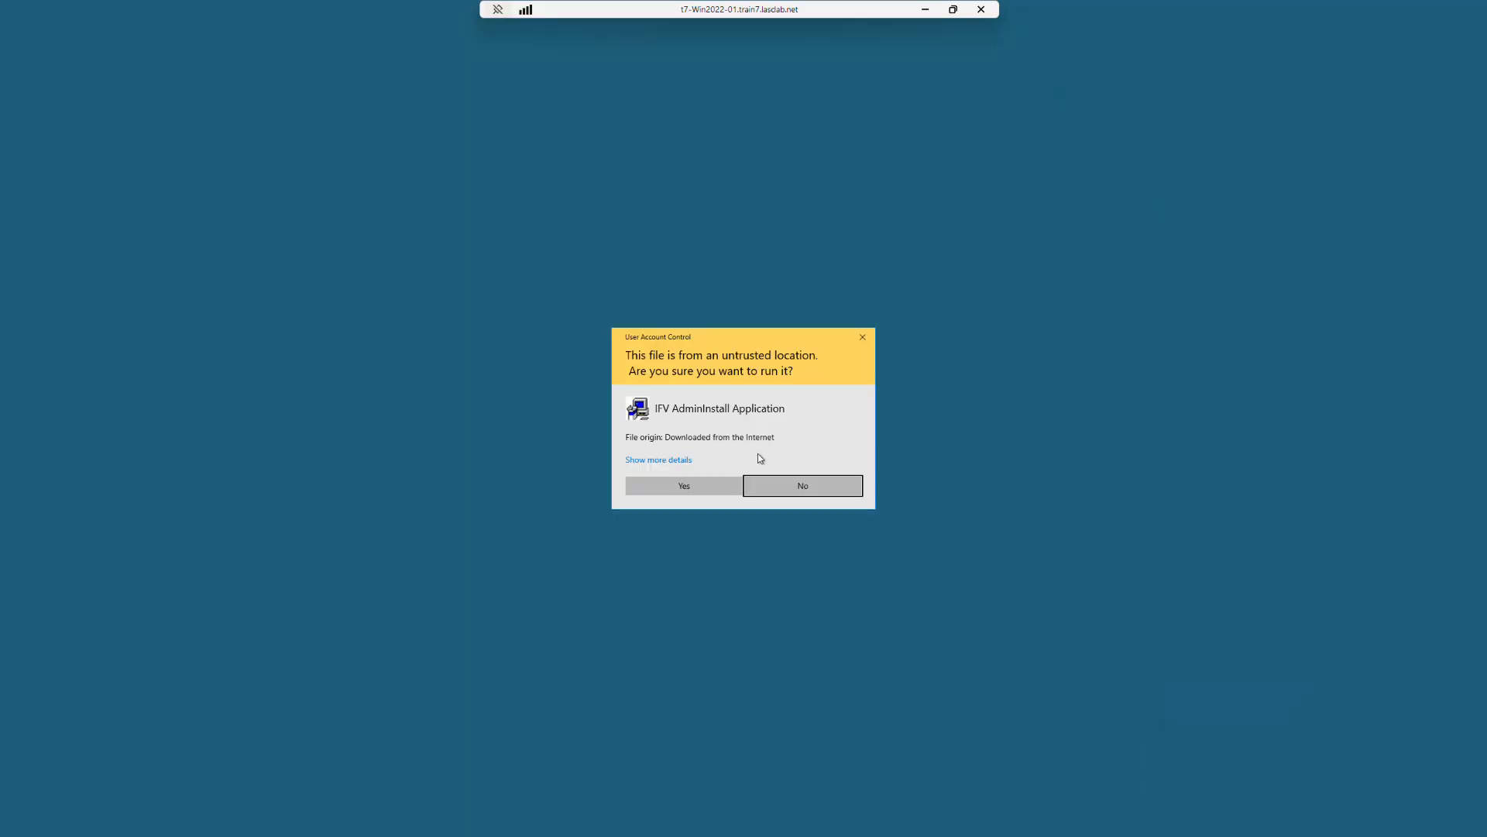
pyautogui.click(705, 488)
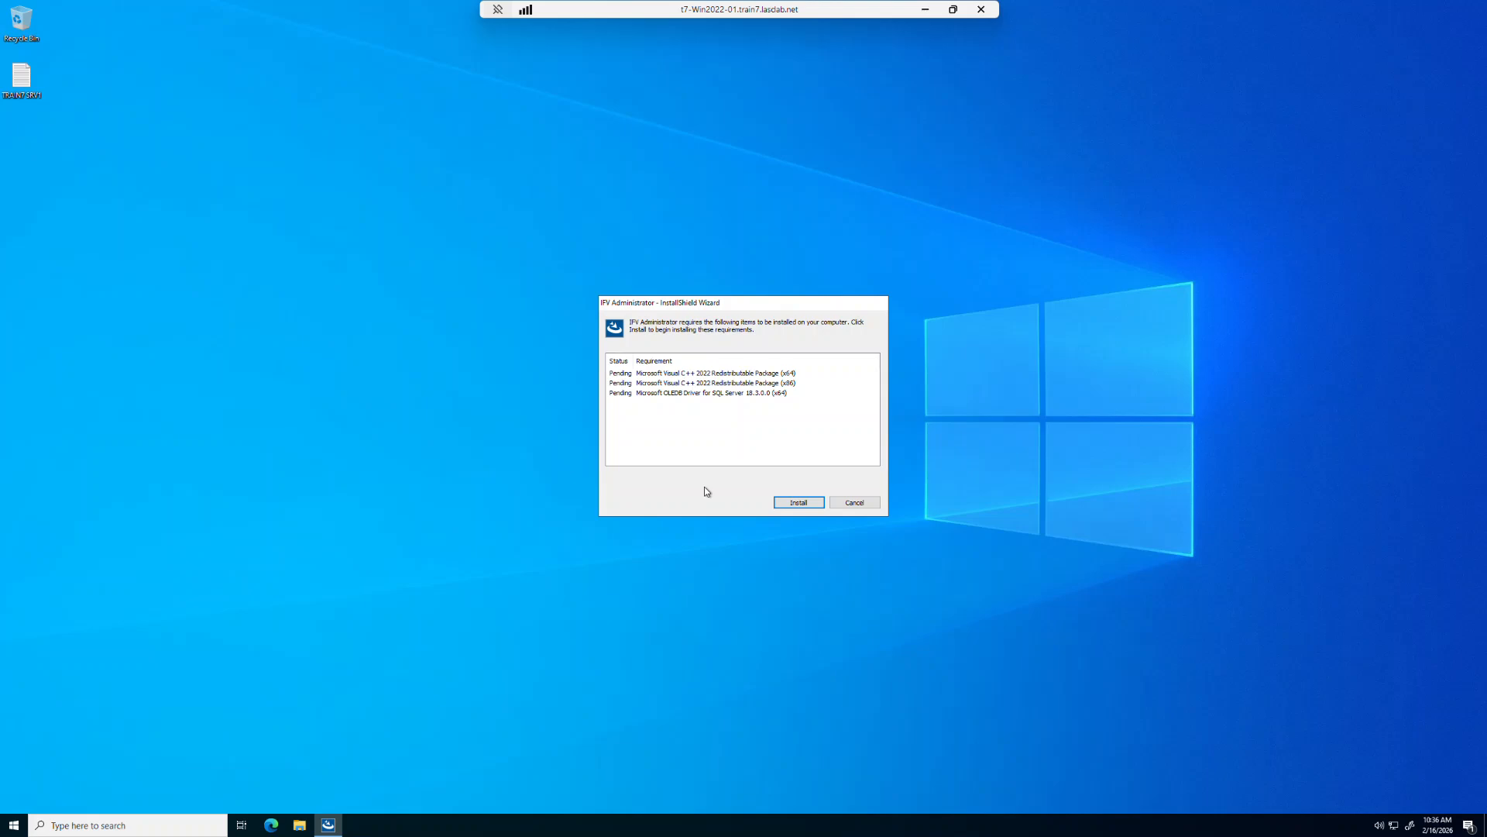
# - Install the required Visual C++ and OLEDB prerequisites and accept the IFV Administrator license agreement
pyautogui.click(799, 504)
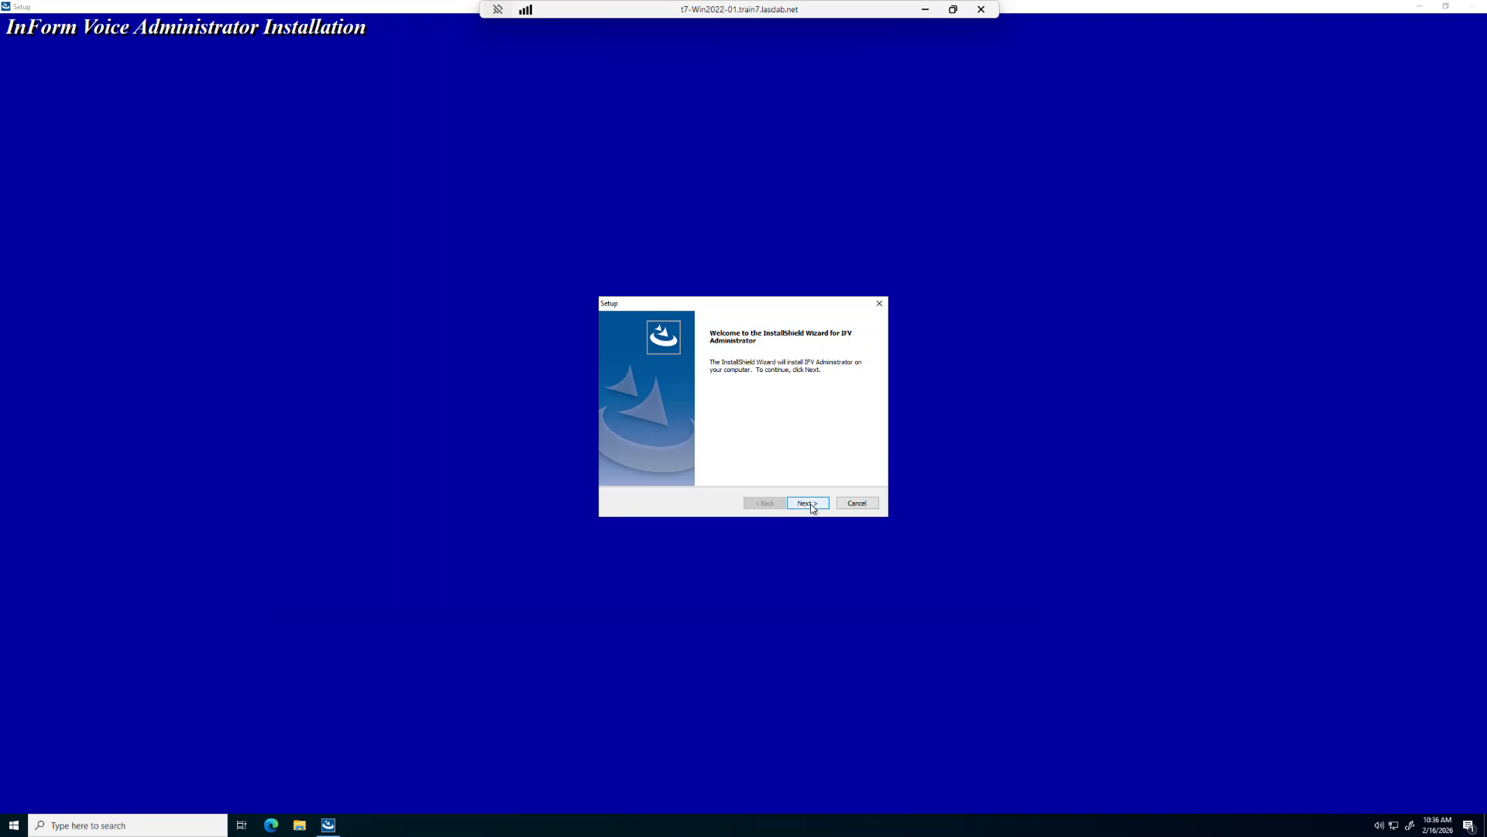
pyautogui.click(809, 504)
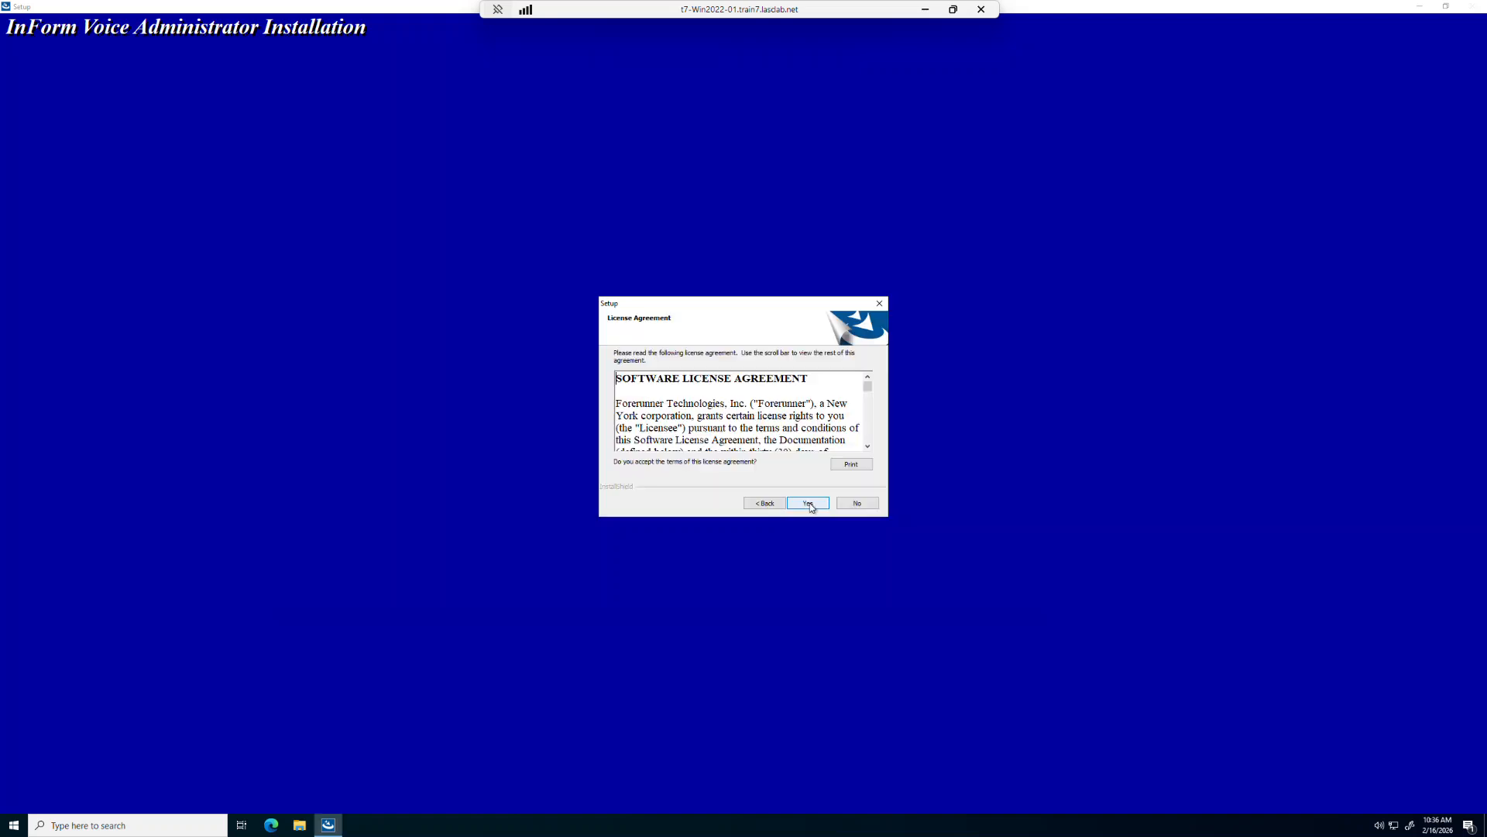
pyautogui.click(808, 503)
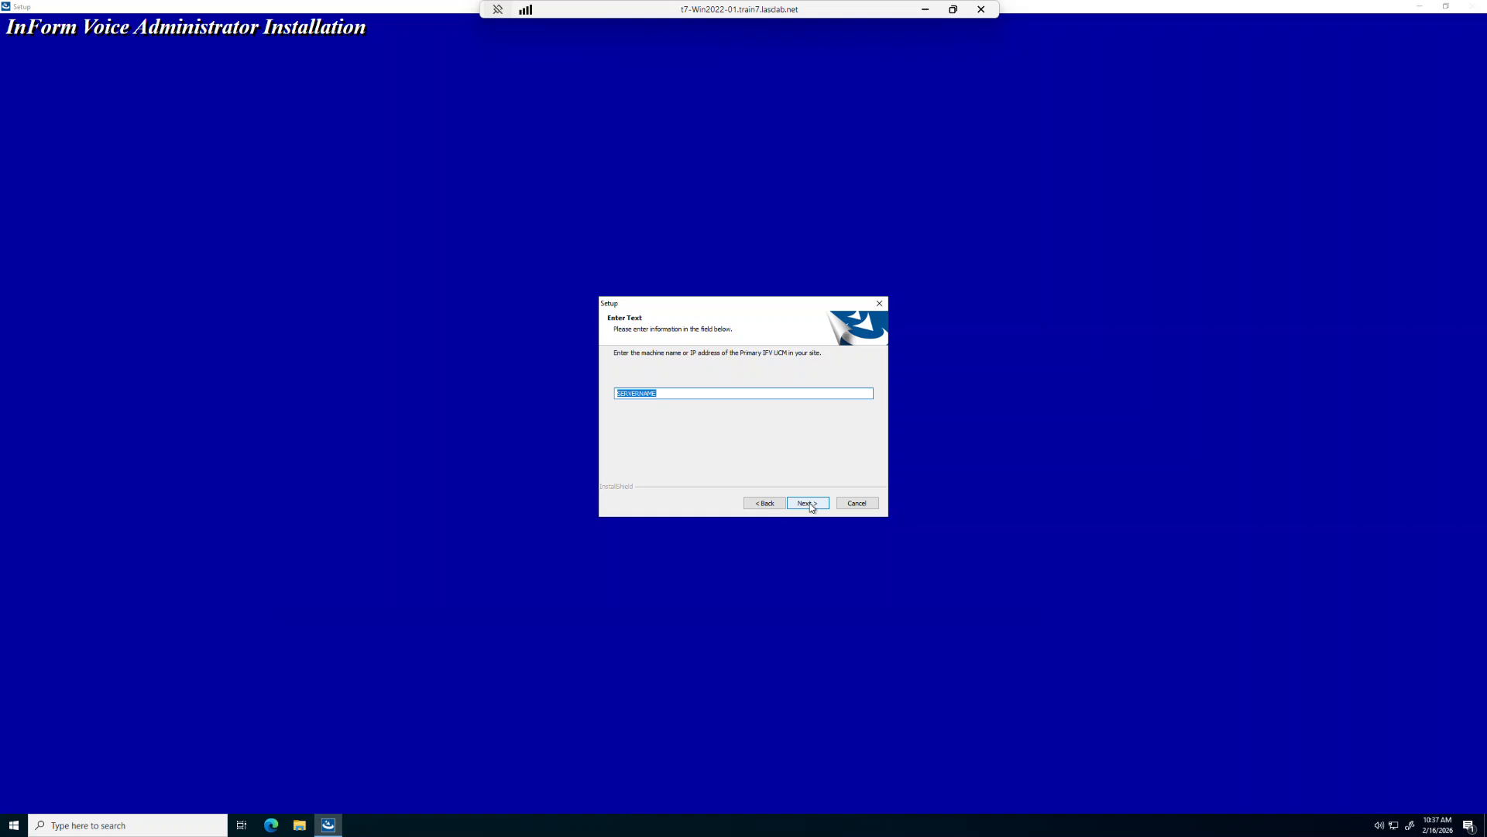
# - Set the primary UCM machine name to T7-UBU2204-01 and complete the installation with the default destination and program folders
pyautogui.write('T7-UBU2204-01')
pyautogui.click(820, 505)
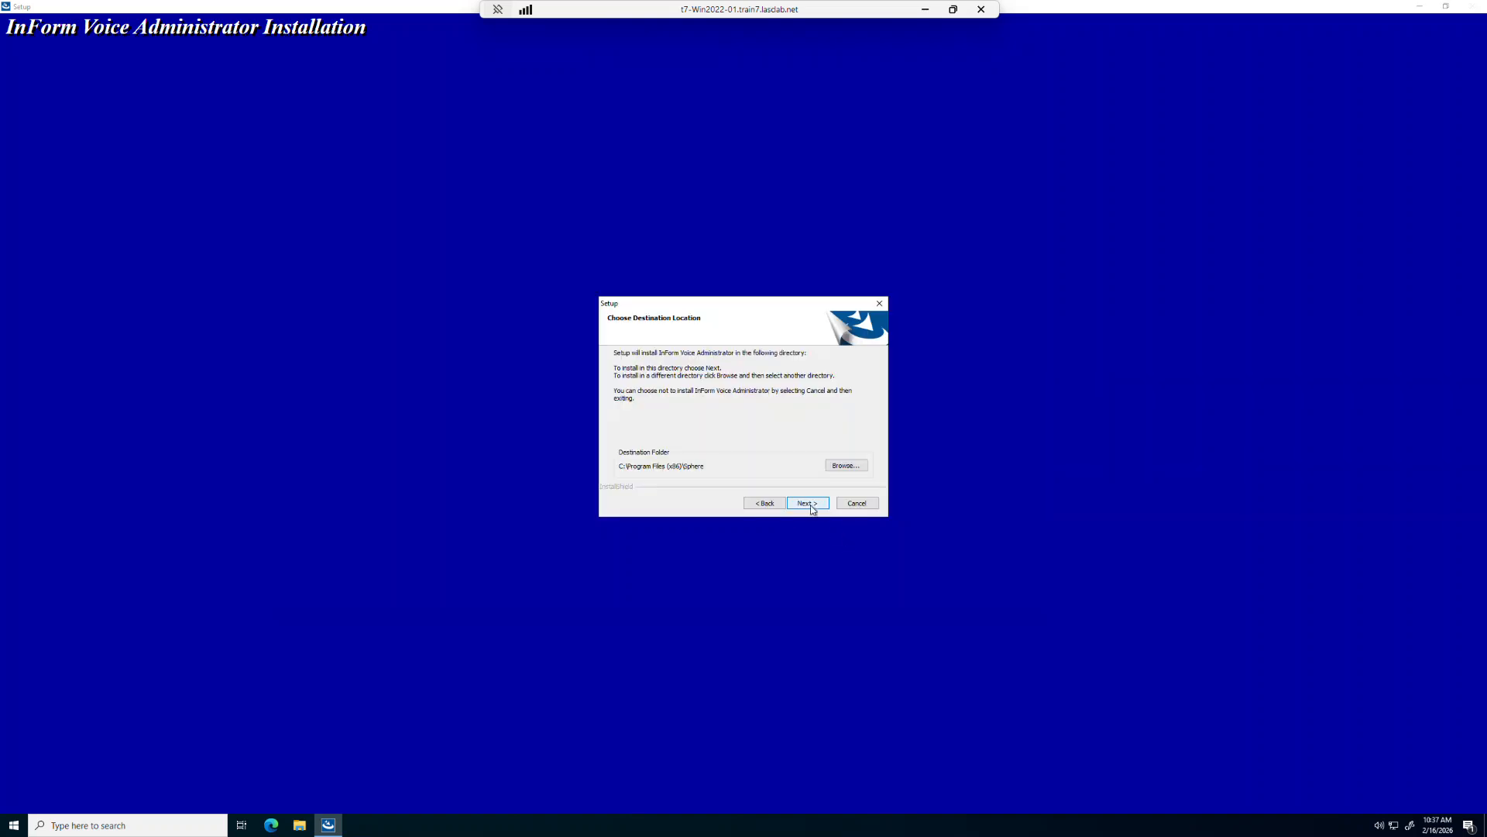
pyautogui.click(812, 509)
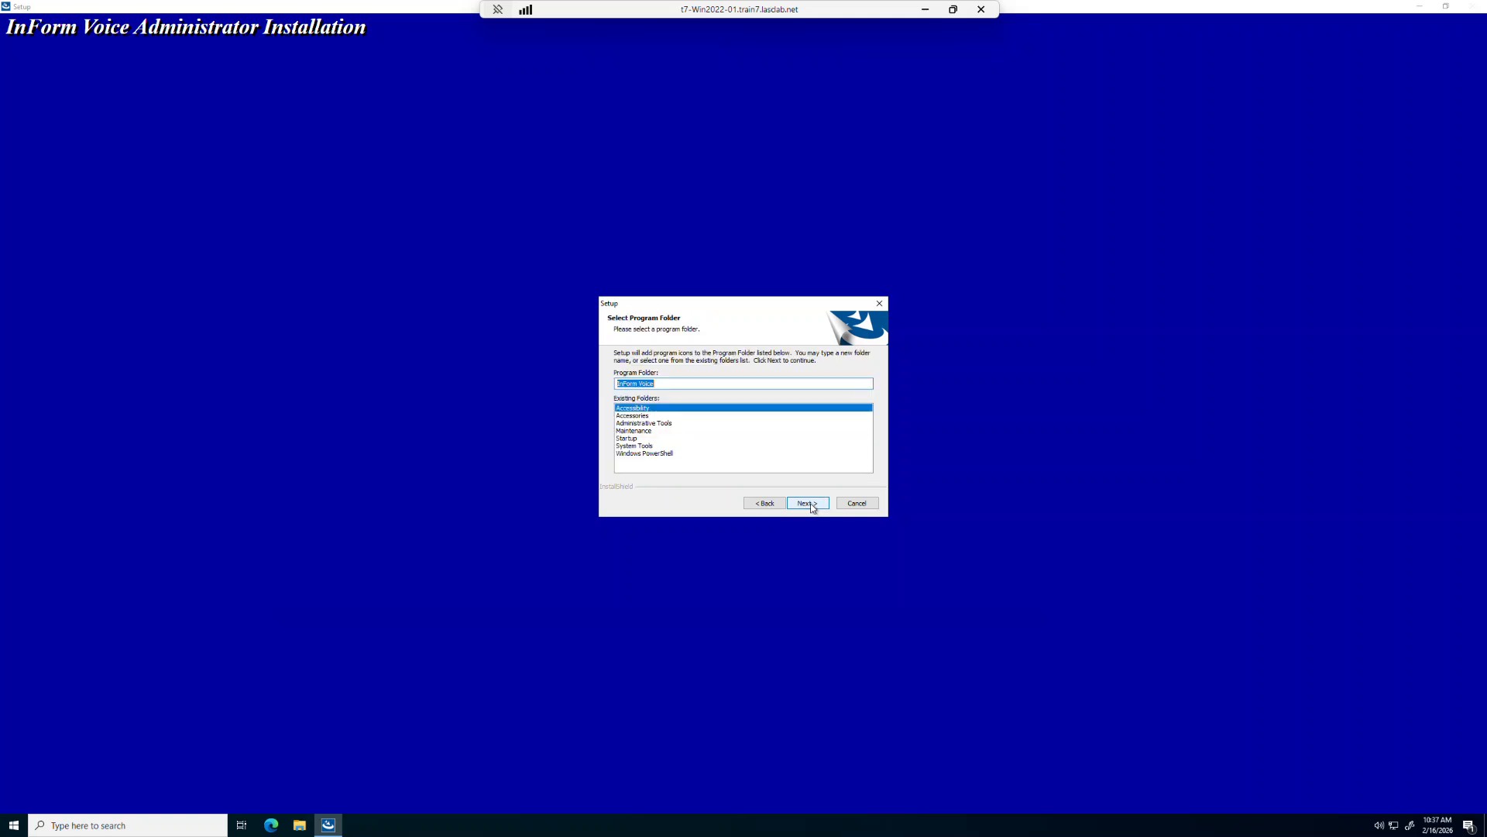
pyautogui.click(810, 504)
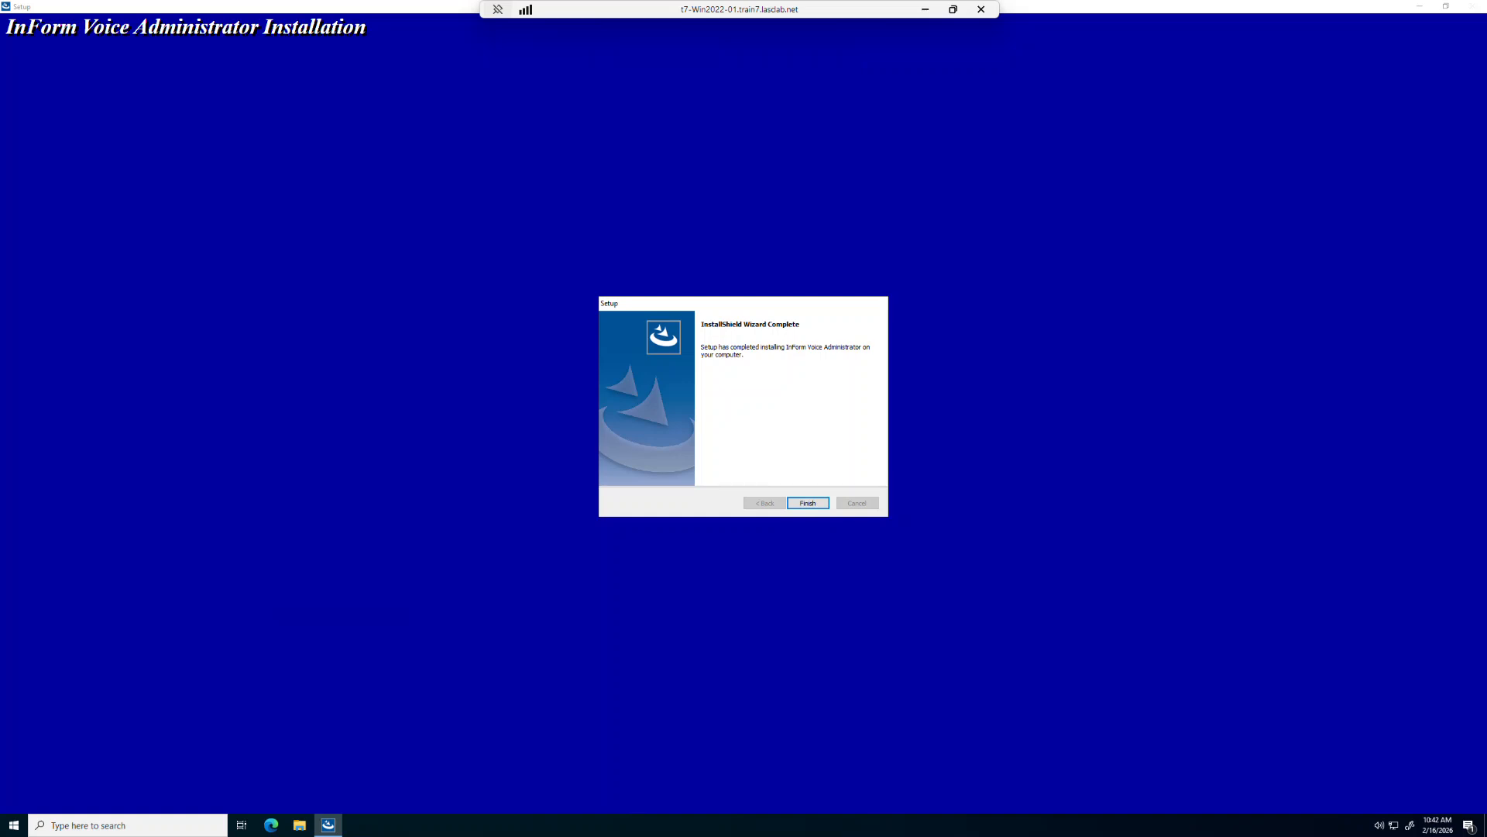
pyautogui.click(812, 506)
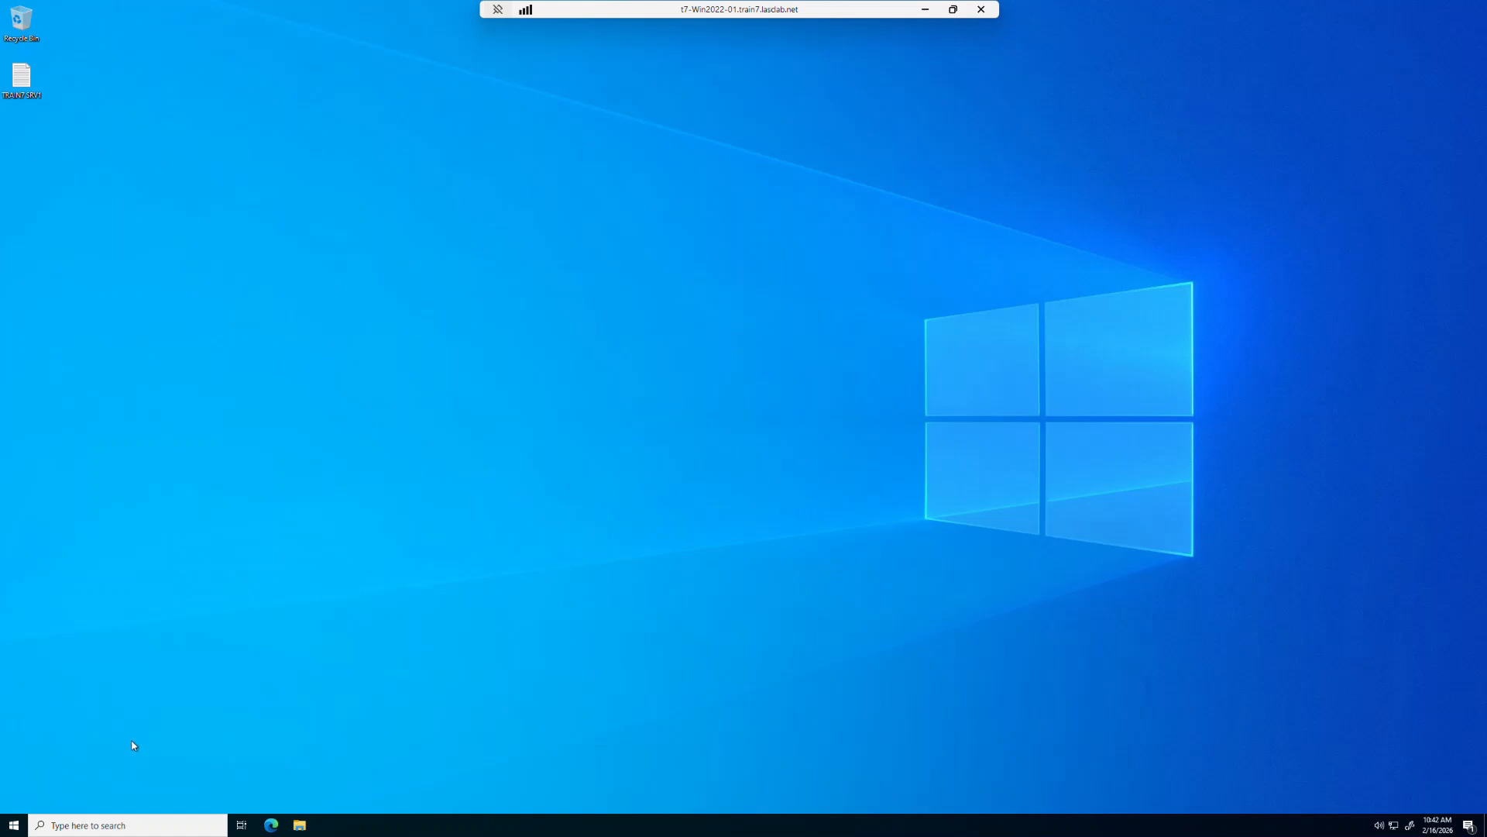
# - Launch IFV Administrator and allow it to make changes to the device
pyautogui.click(13, 828)
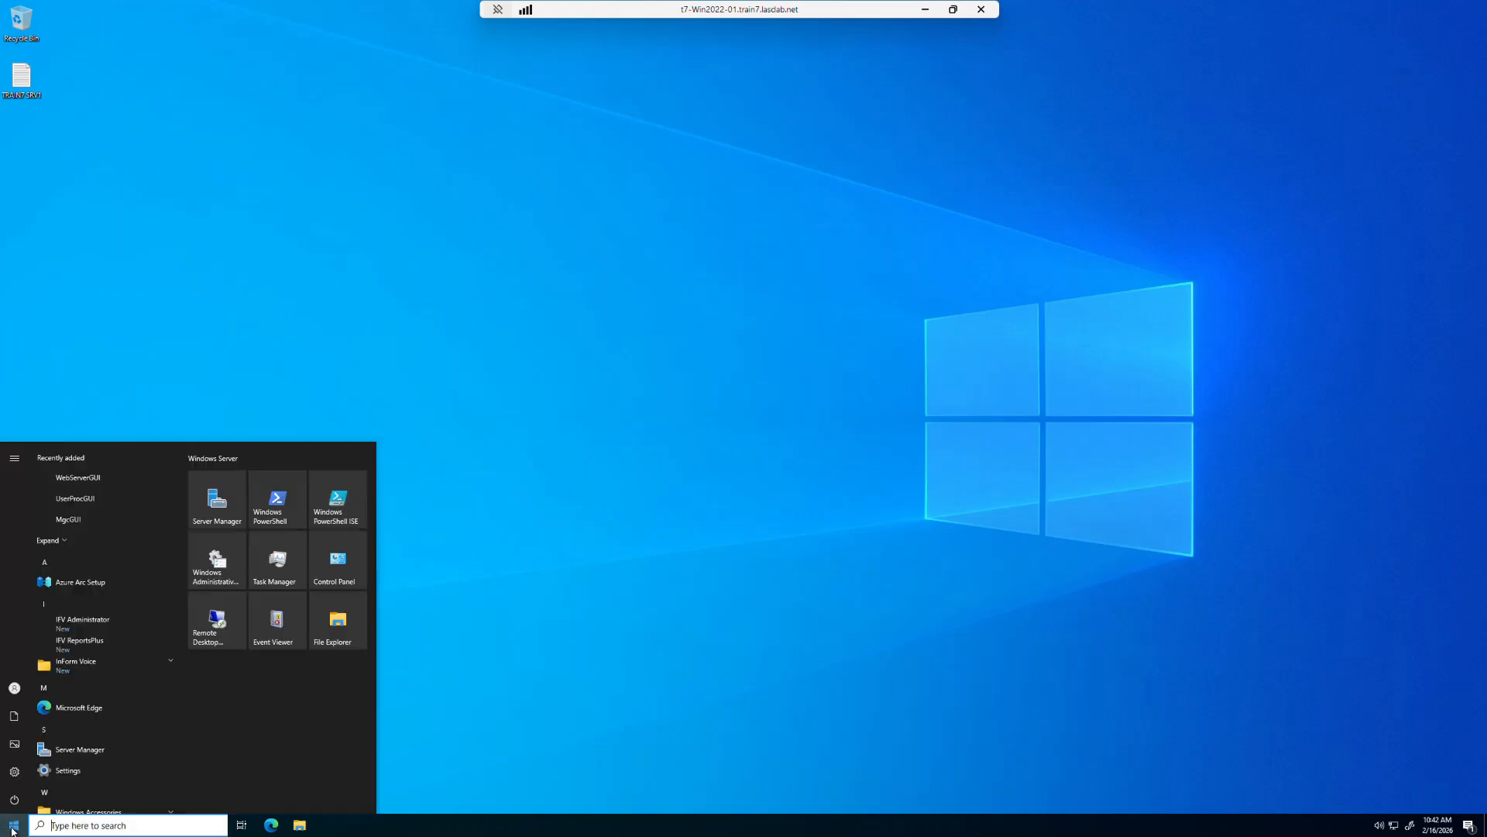
pyautogui.click(71, 623)
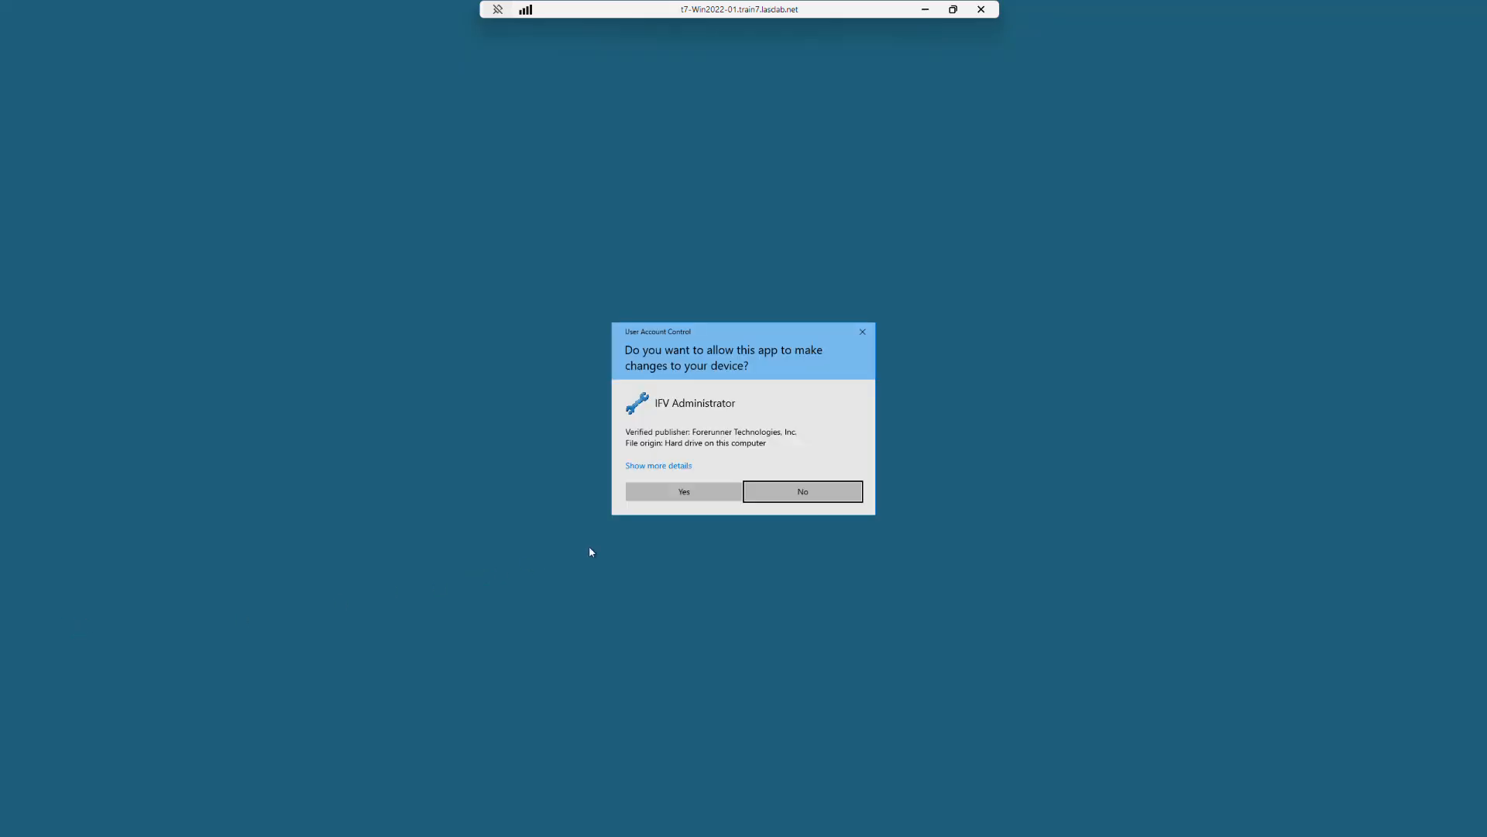
pyautogui.click(681, 492)
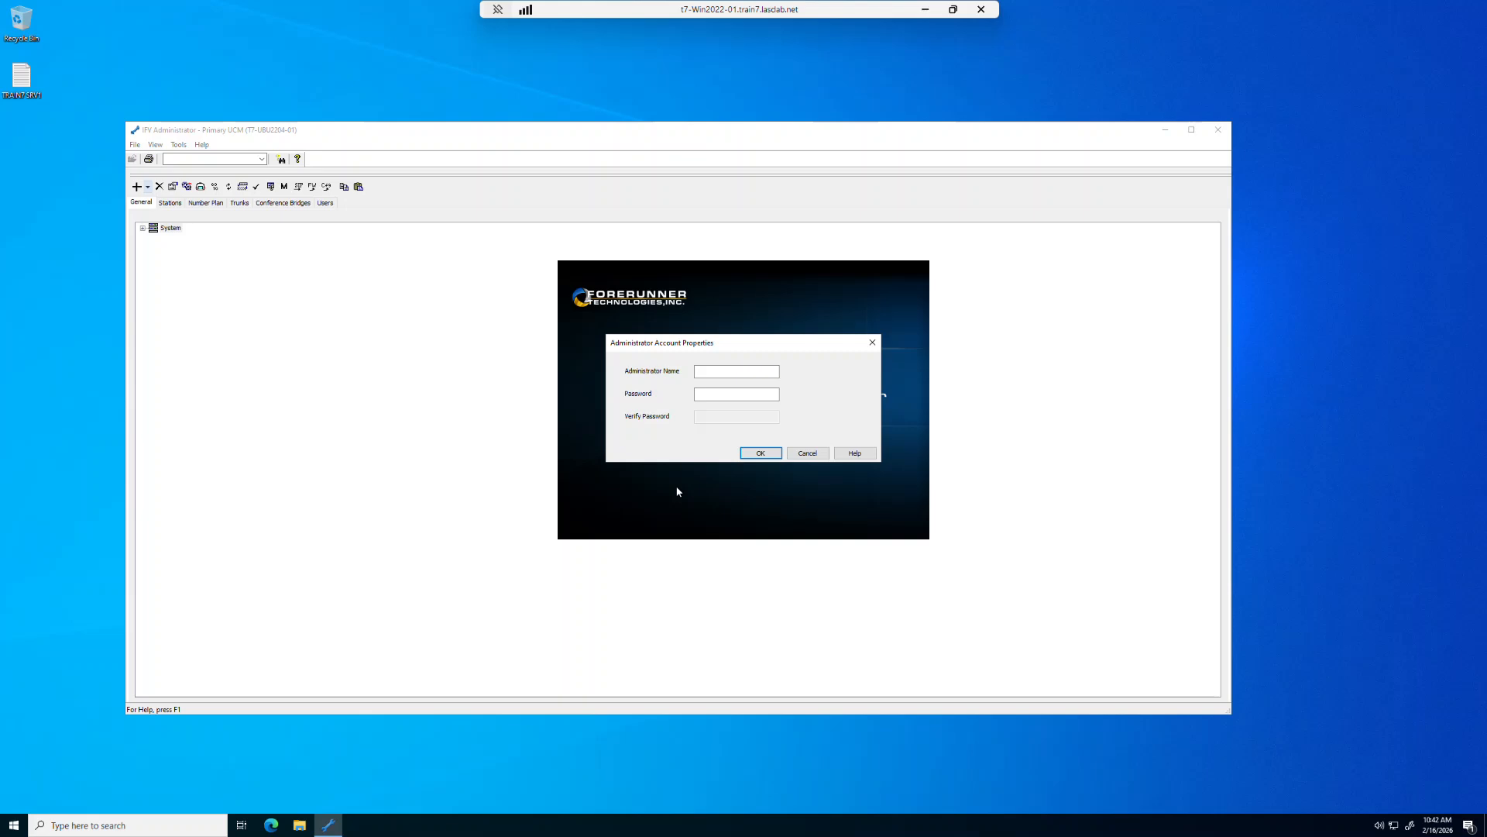
# - Create the administrator account by entering the administrator name, the password and its verification
pyautogui.click(719, 370)
pyautogui.click(719, 369)
pyautogui.press('Tab')
pyautogui.write('••')
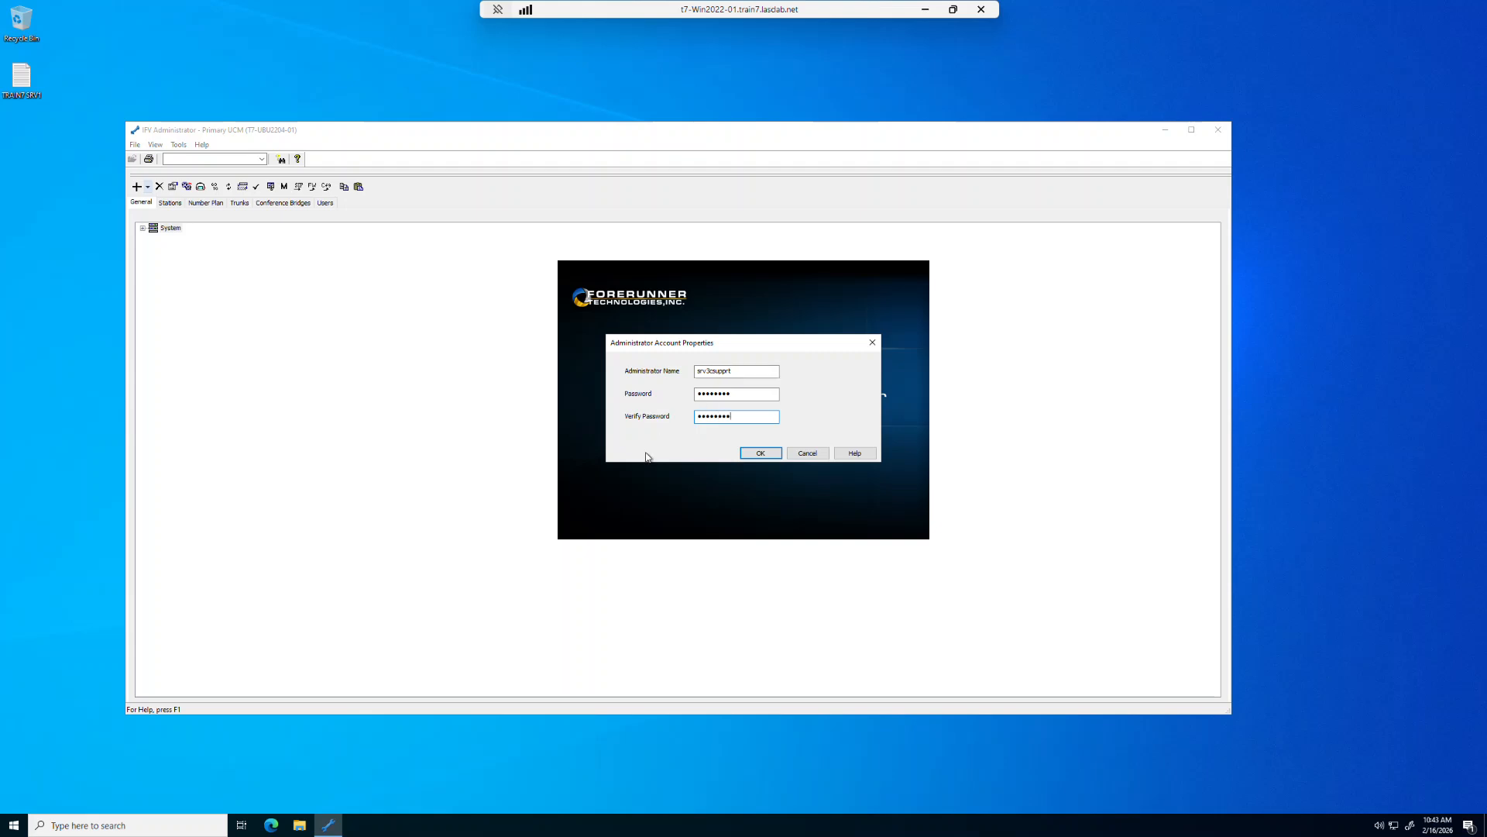
pyautogui.click(772, 455)
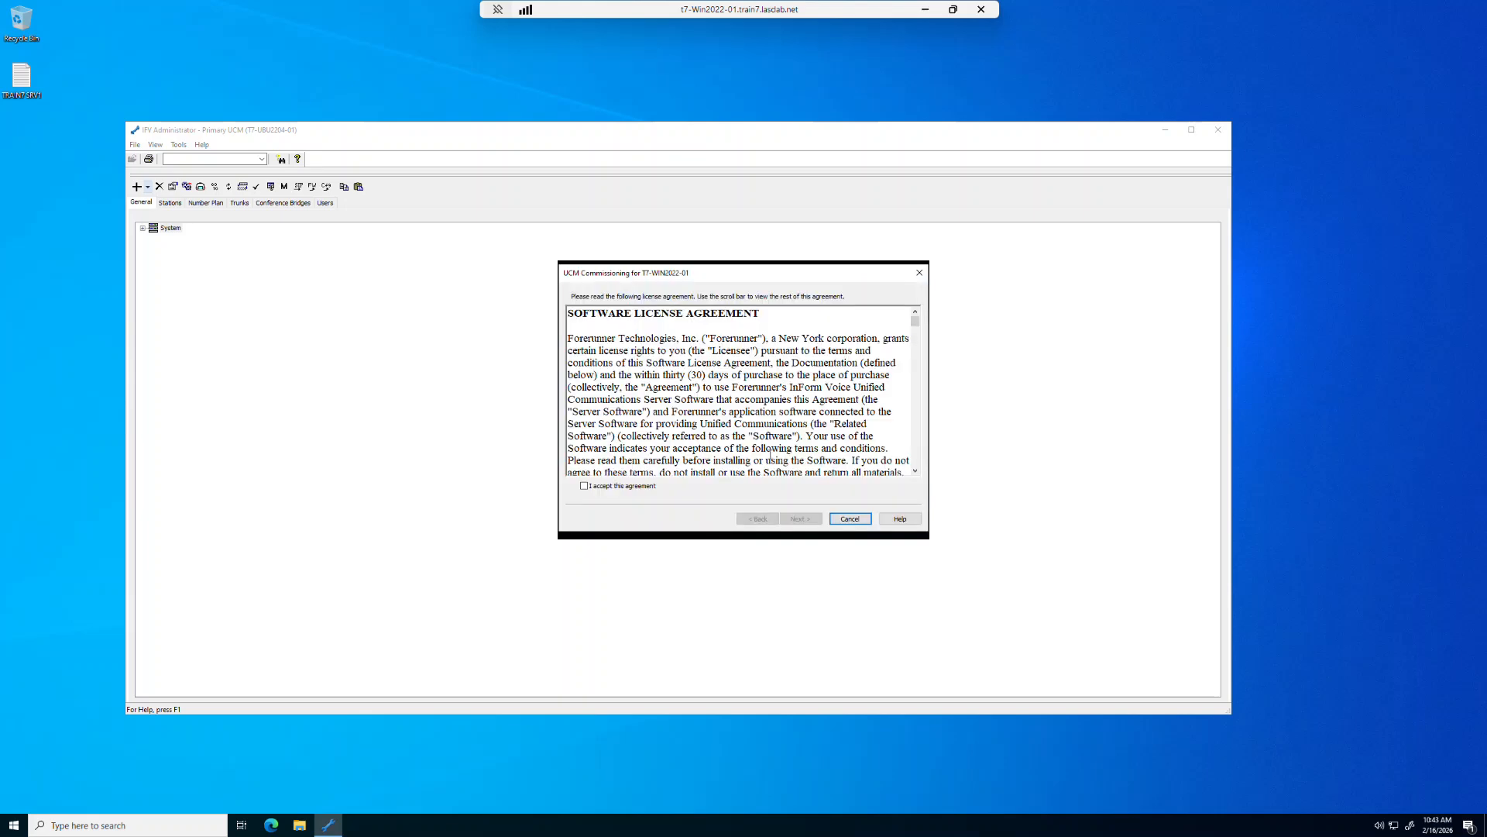
# - Accept the UCM commissioning license agreement and keep Primary UCM as the server type
pyautogui.click(585, 488)
pyautogui.click(802, 519)
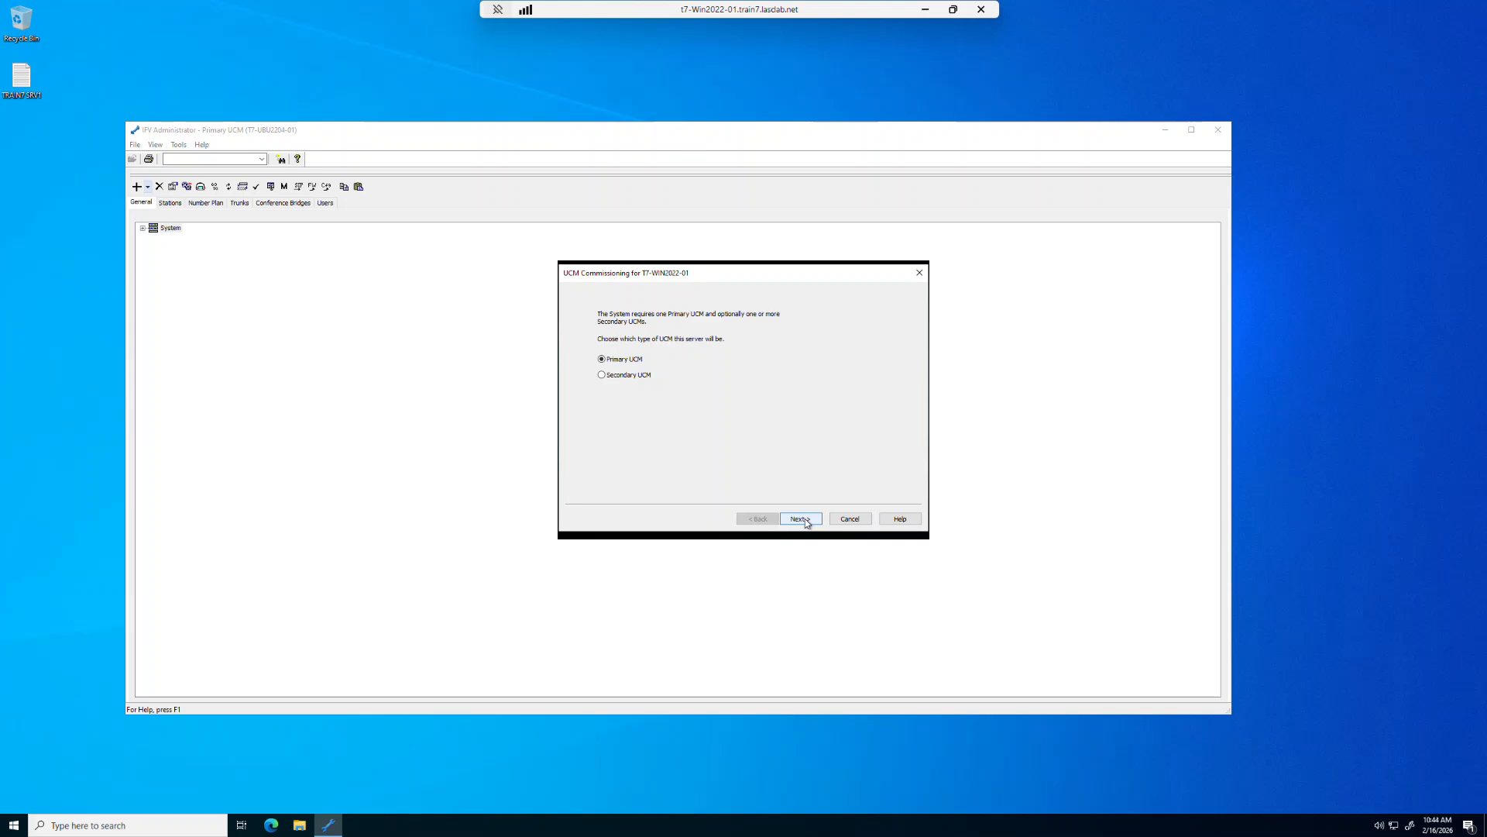
pyautogui.click(806, 523)
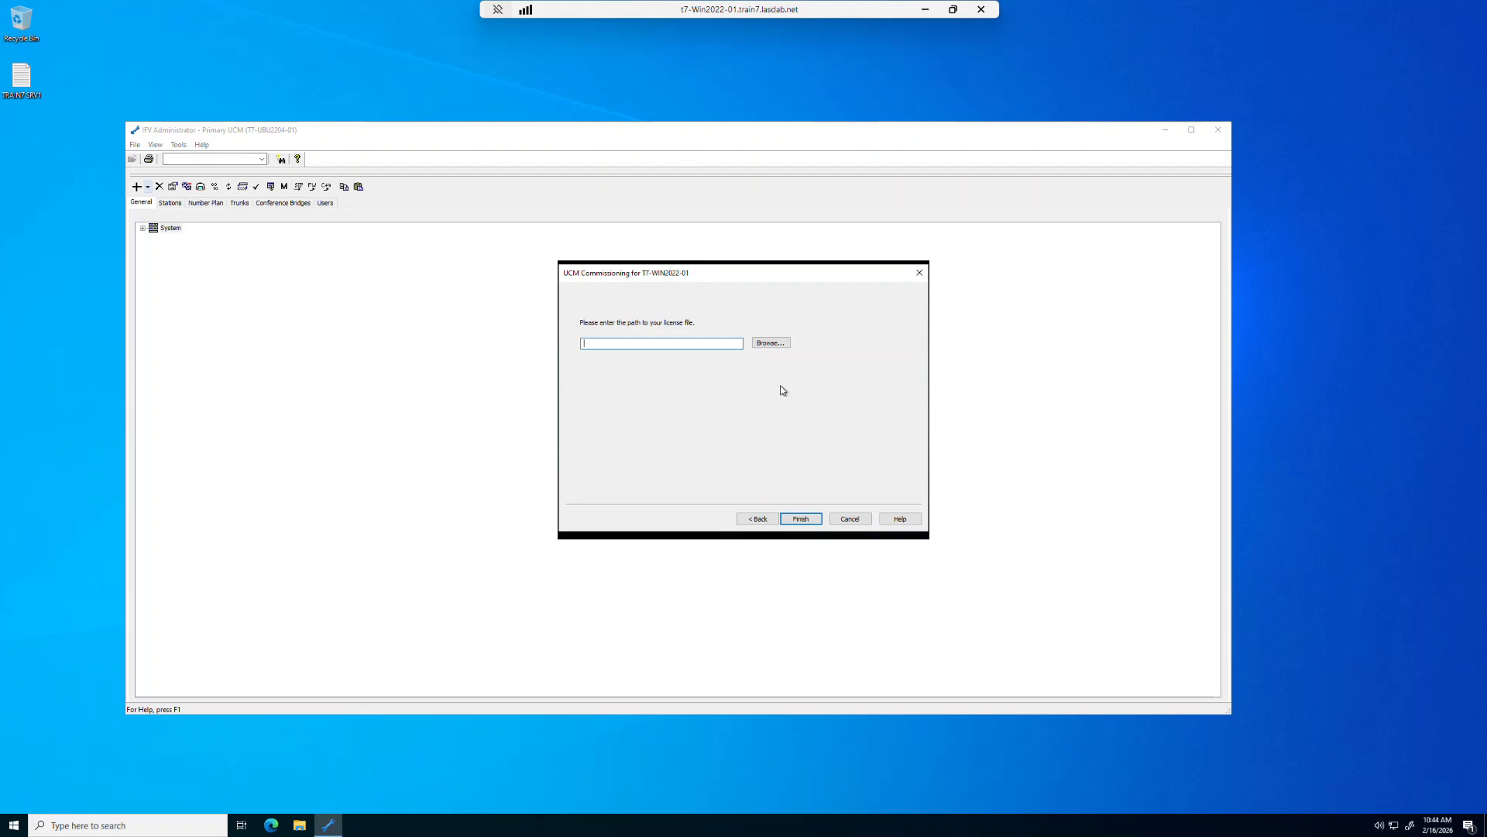
# - Select the train7-Local license file from the Licenses share on t7-win2022-dc.train7.lasclab.net and finish the UCM commissioning
pyautogui.click(774, 345)
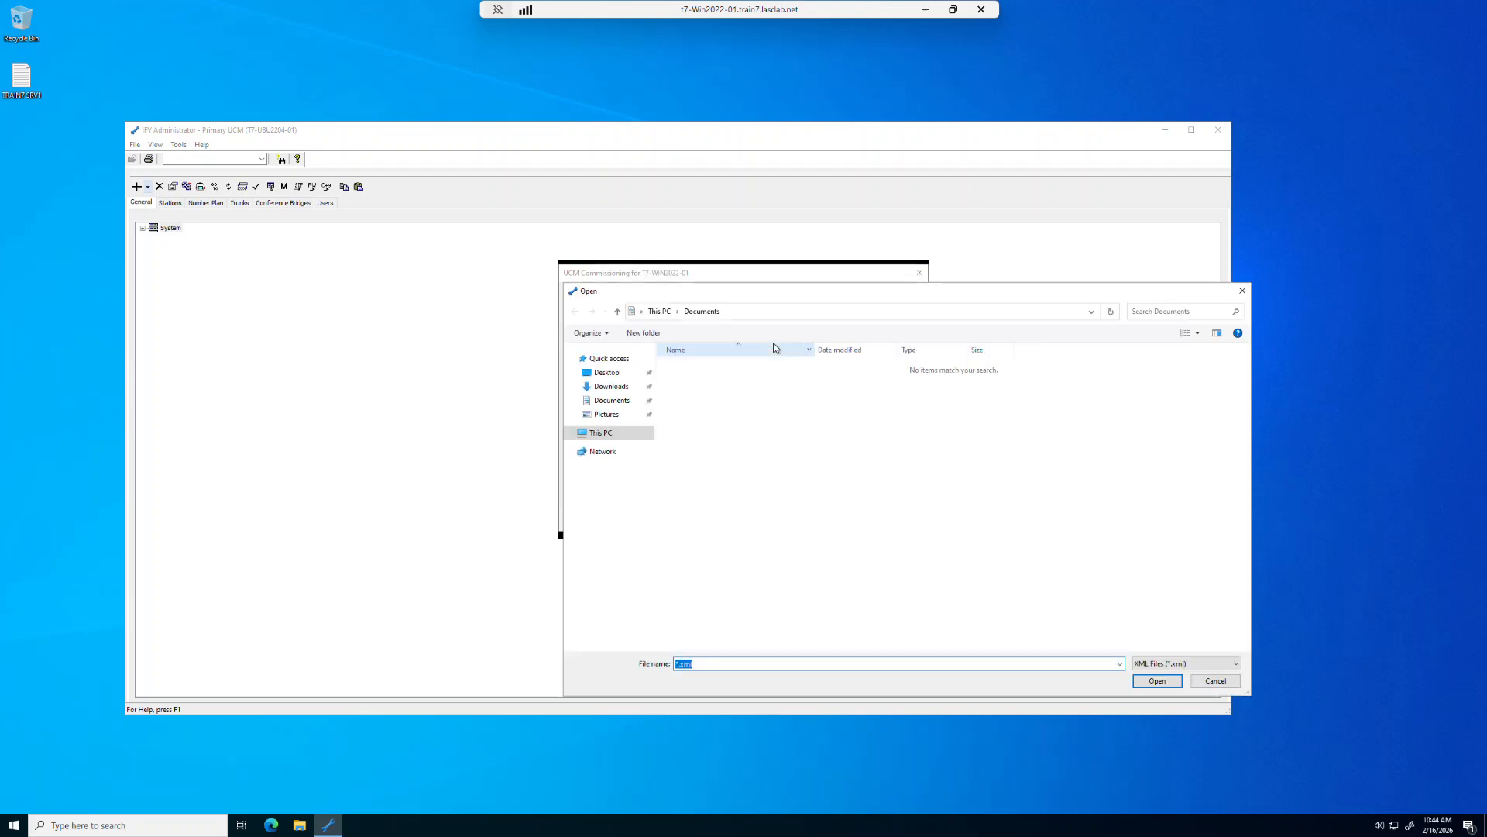
pyautogui.click(1091, 312)
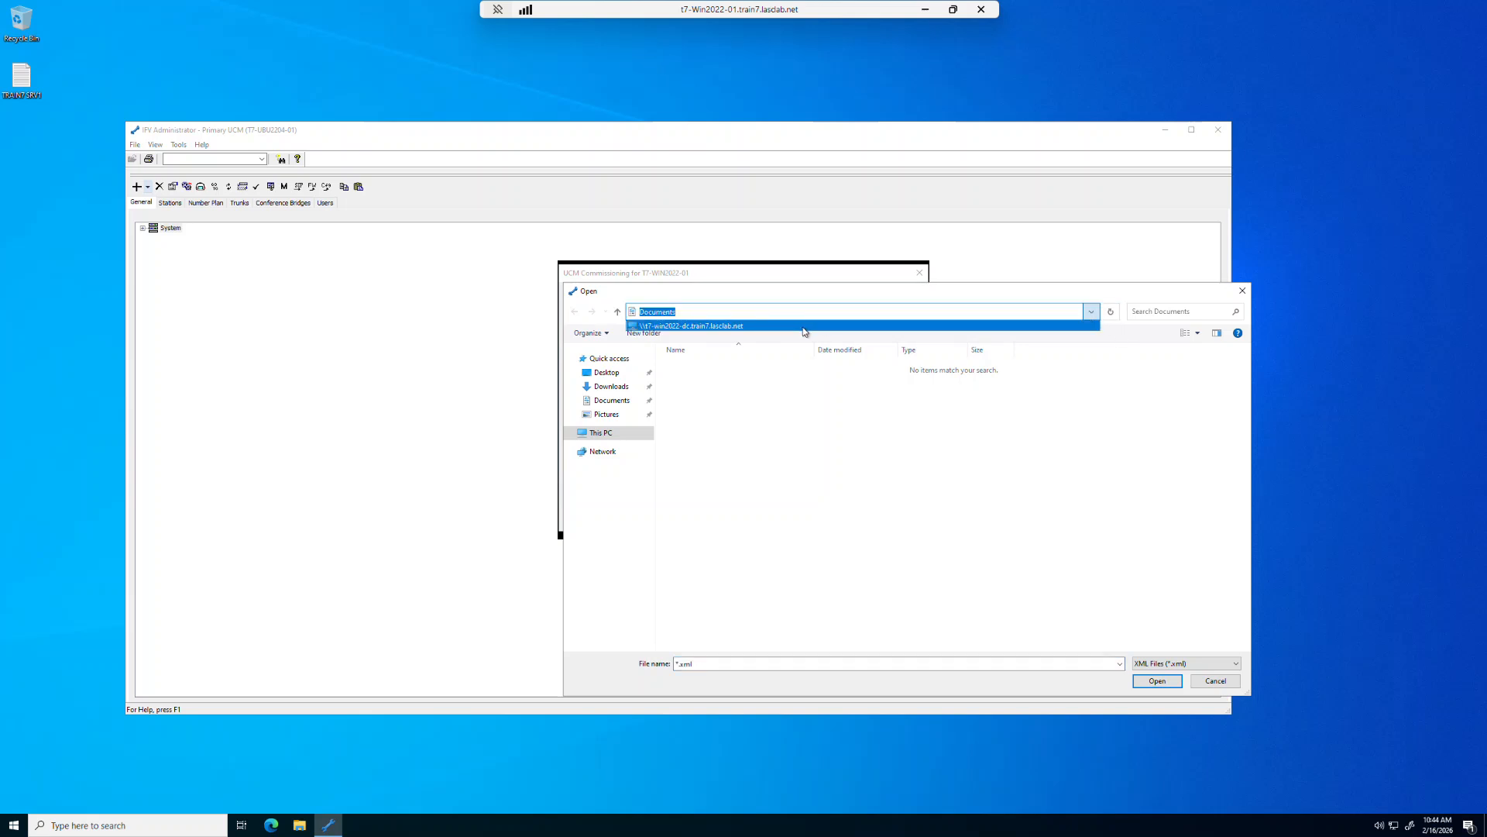
pyautogui.click(804, 326)
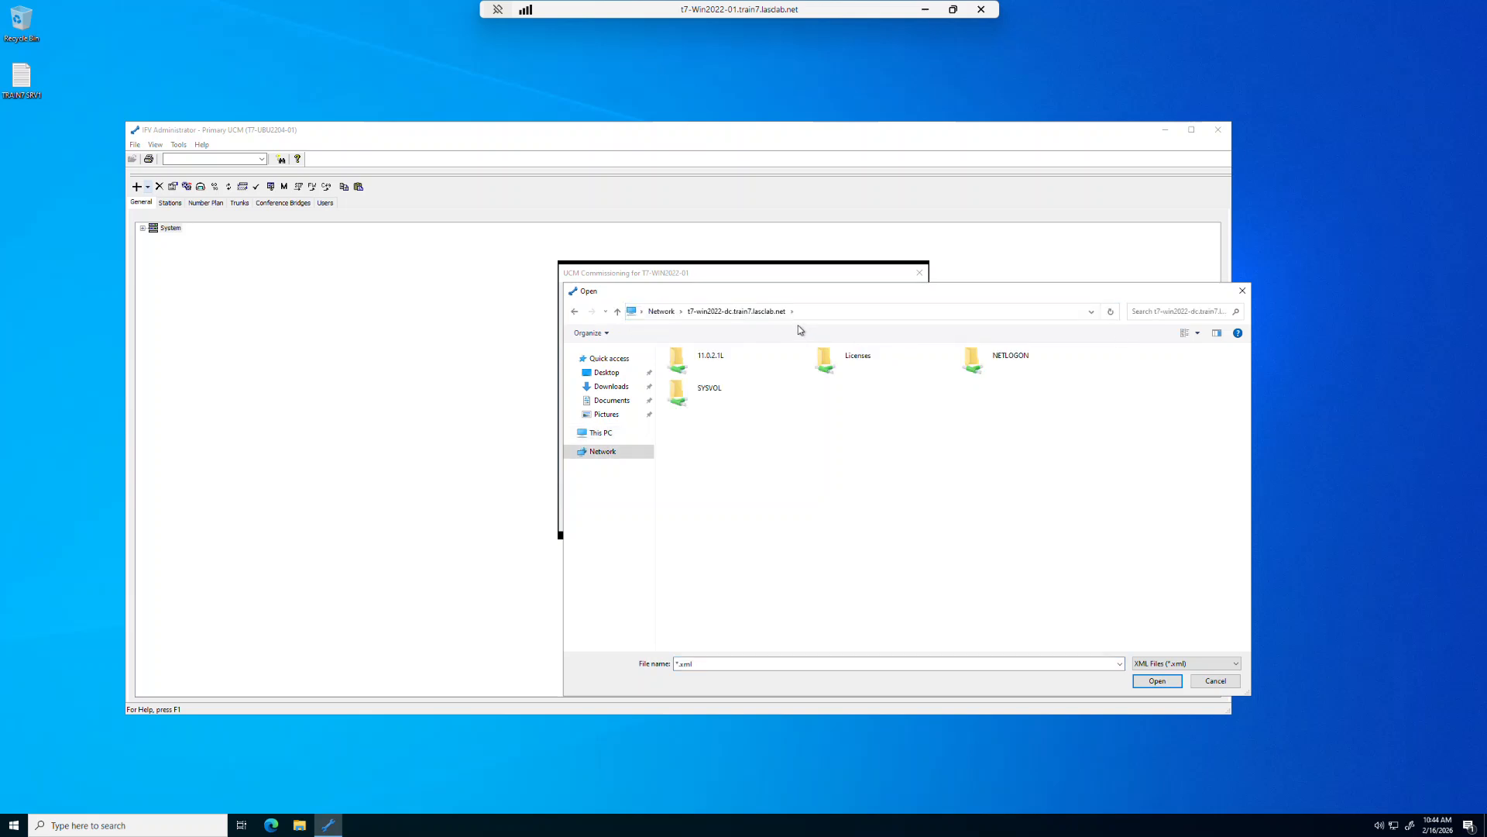
pyautogui.doubleClick(859, 363)
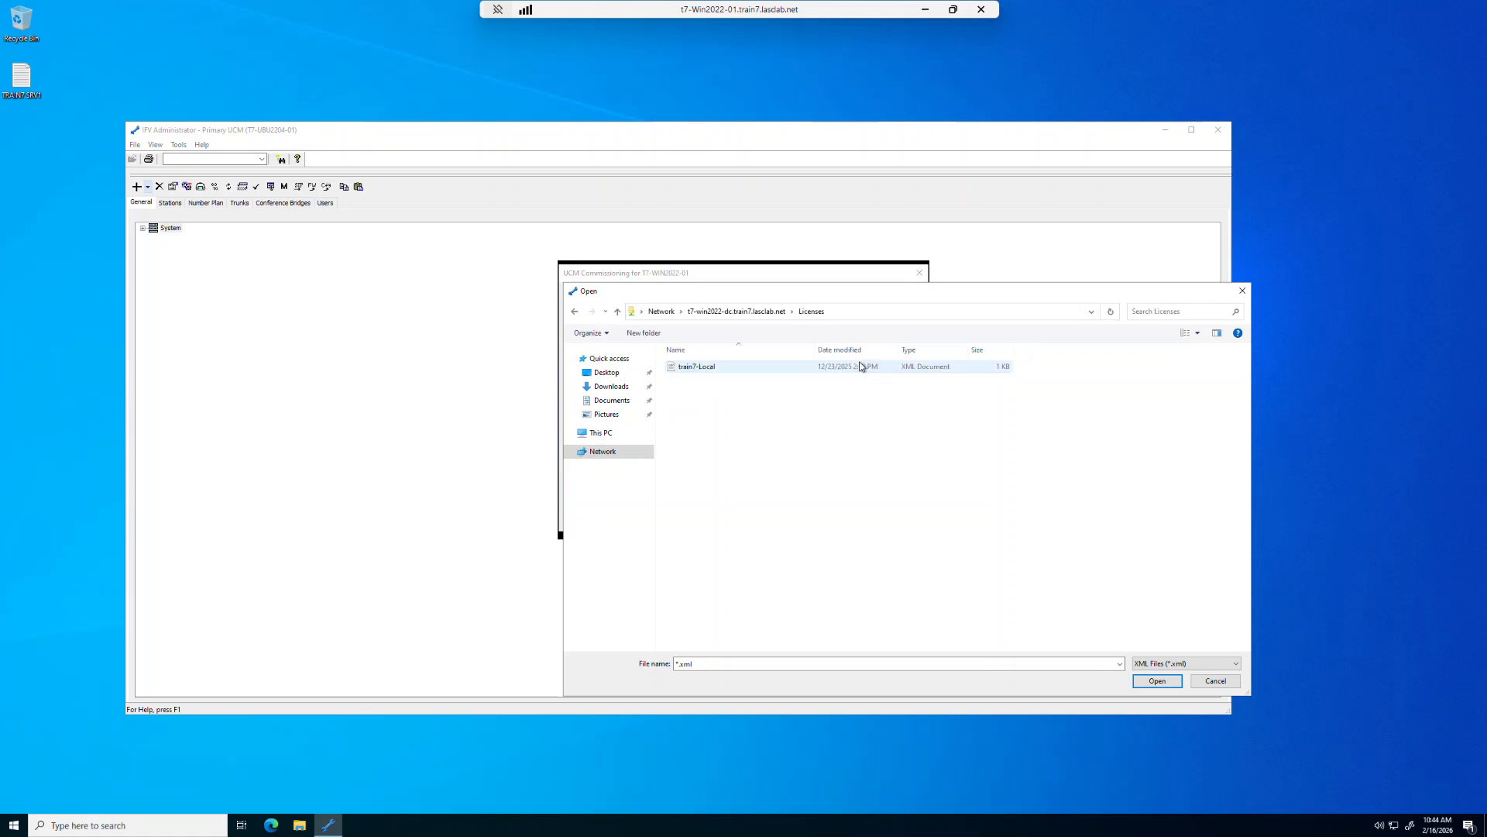
pyautogui.click(742, 369)
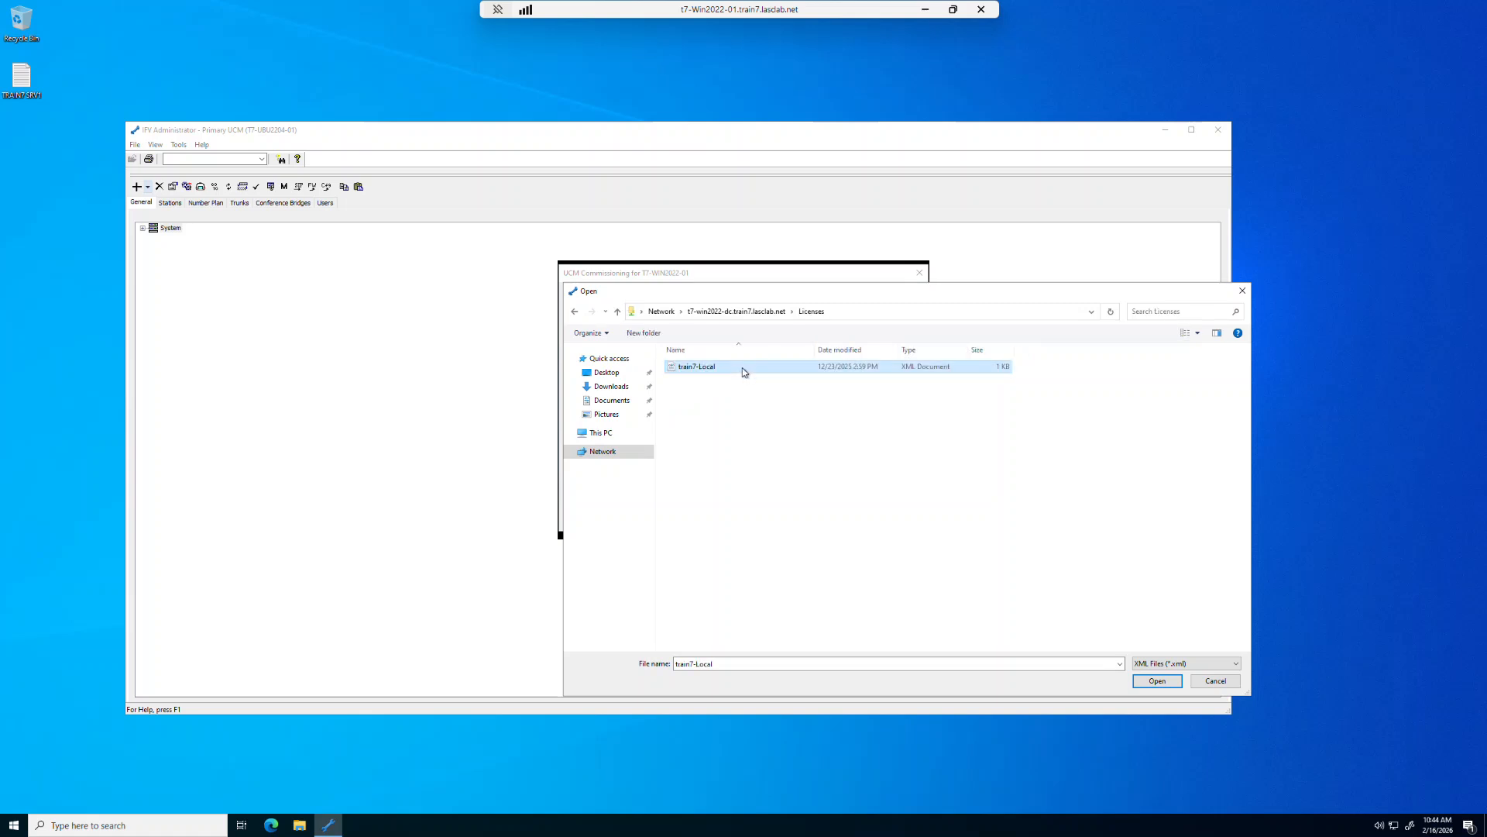
pyautogui.click(1157, 683)
pyautogui.click(1156, 680)
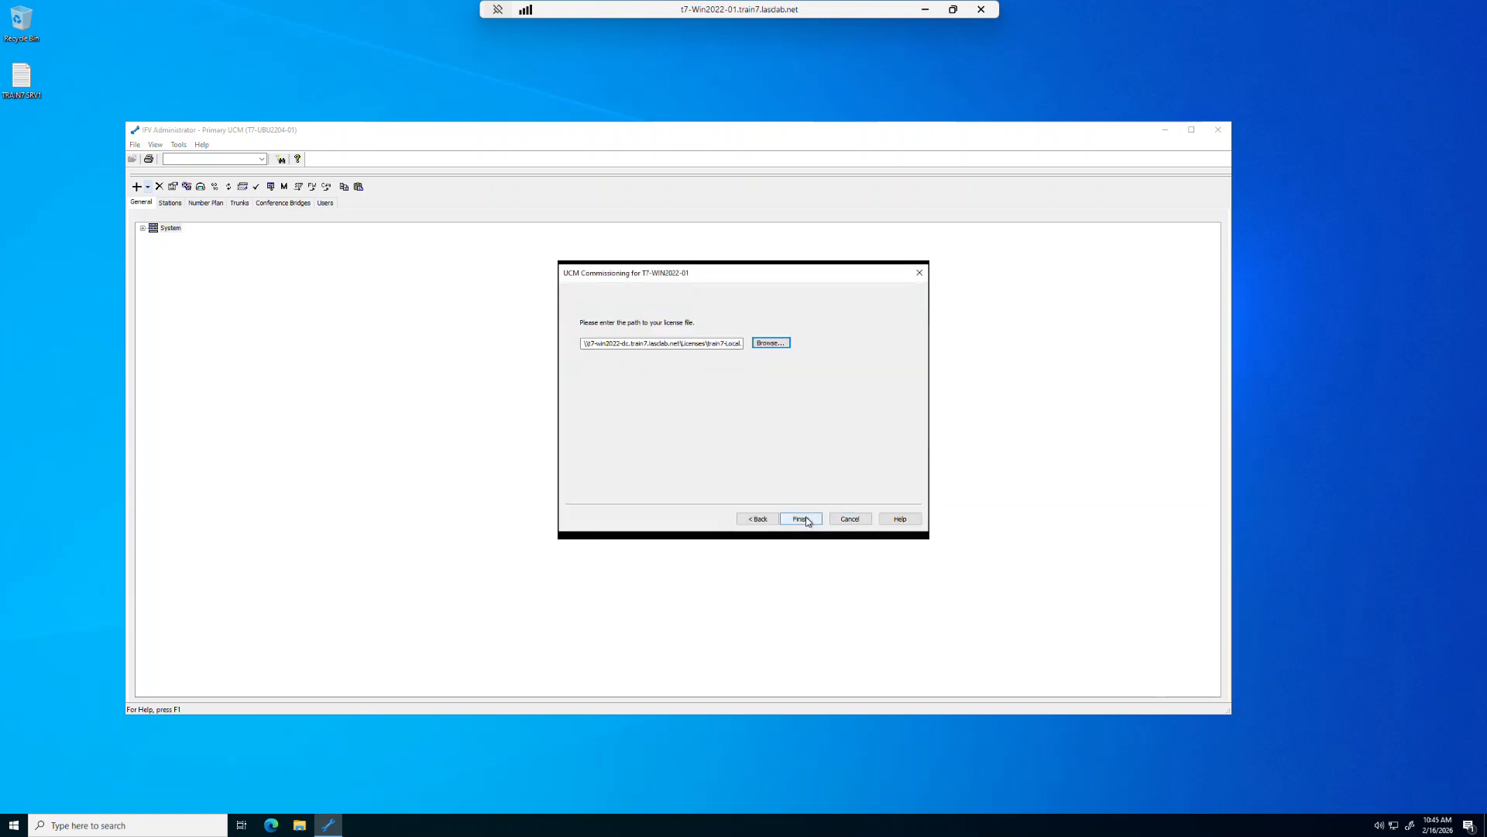
pyautogui.click(802, 519)
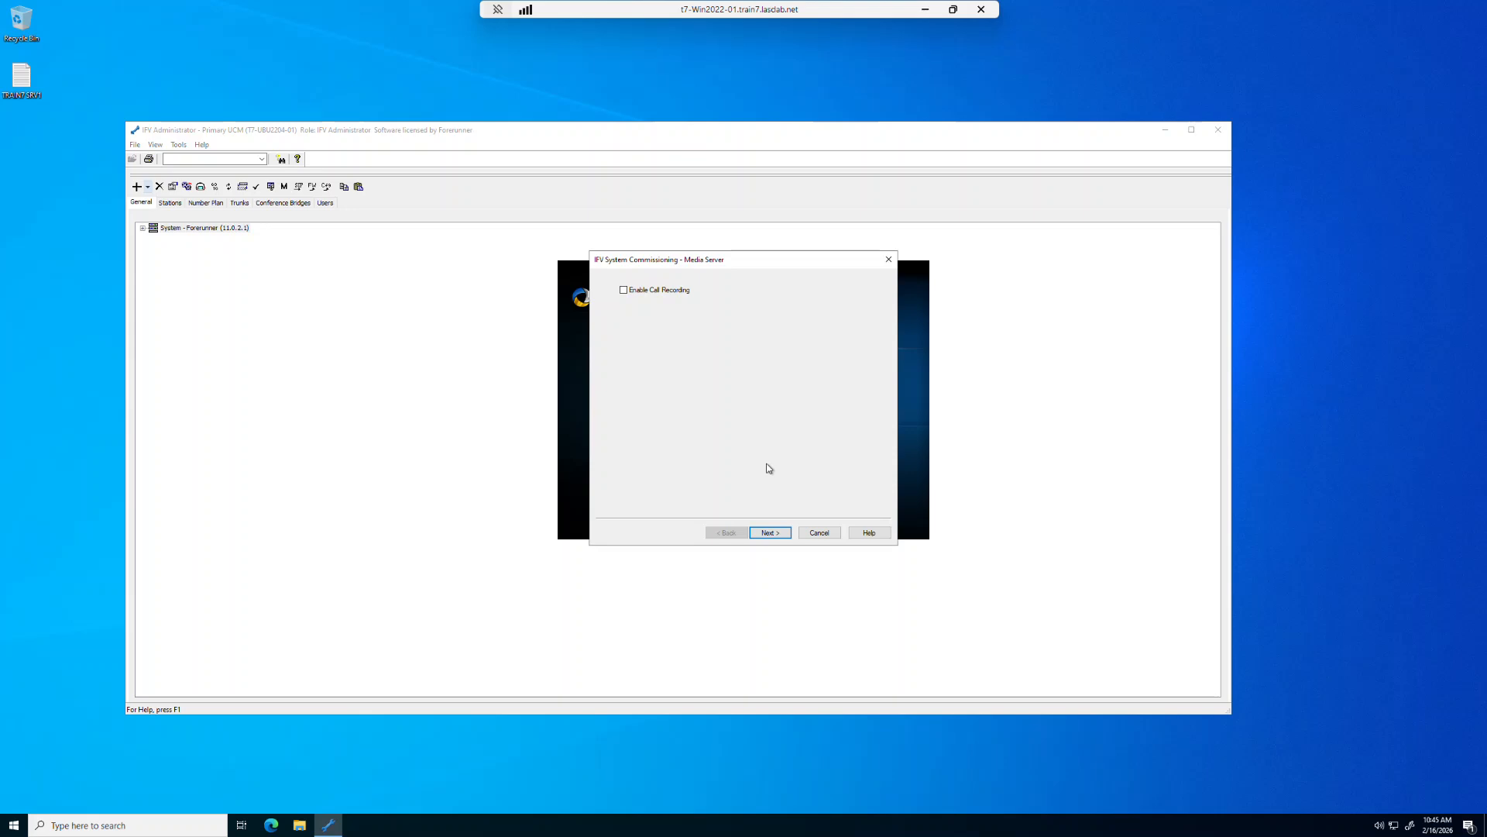
# - Leave call recording disabled, then enable the FTP provisioning server with server name t7-ubu2204-01 and confirm
pyautogui.click(770, 533)
pyautogui.click(770, 533)
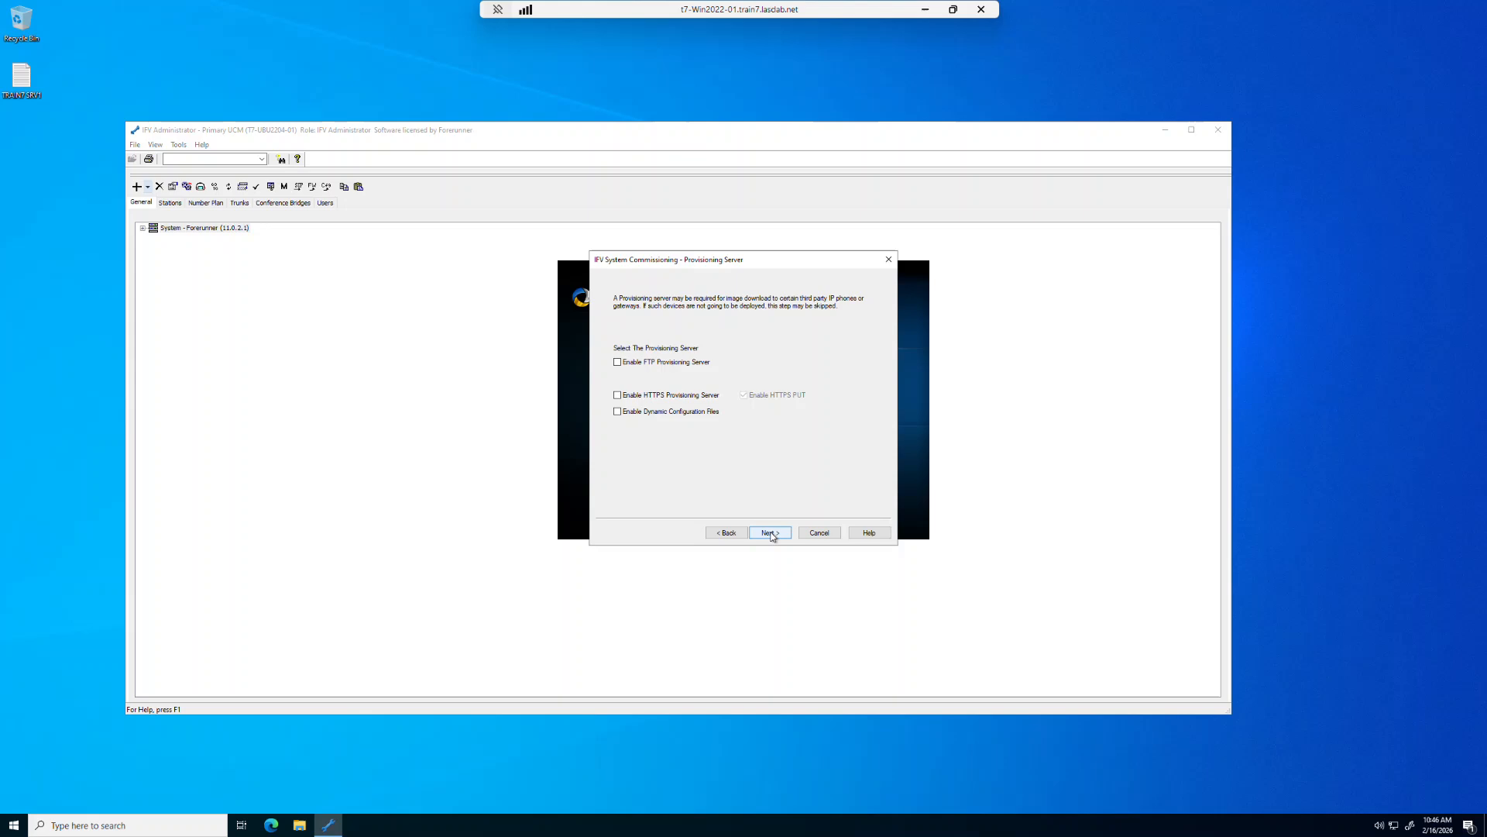
pyautogui.click(618, 362)
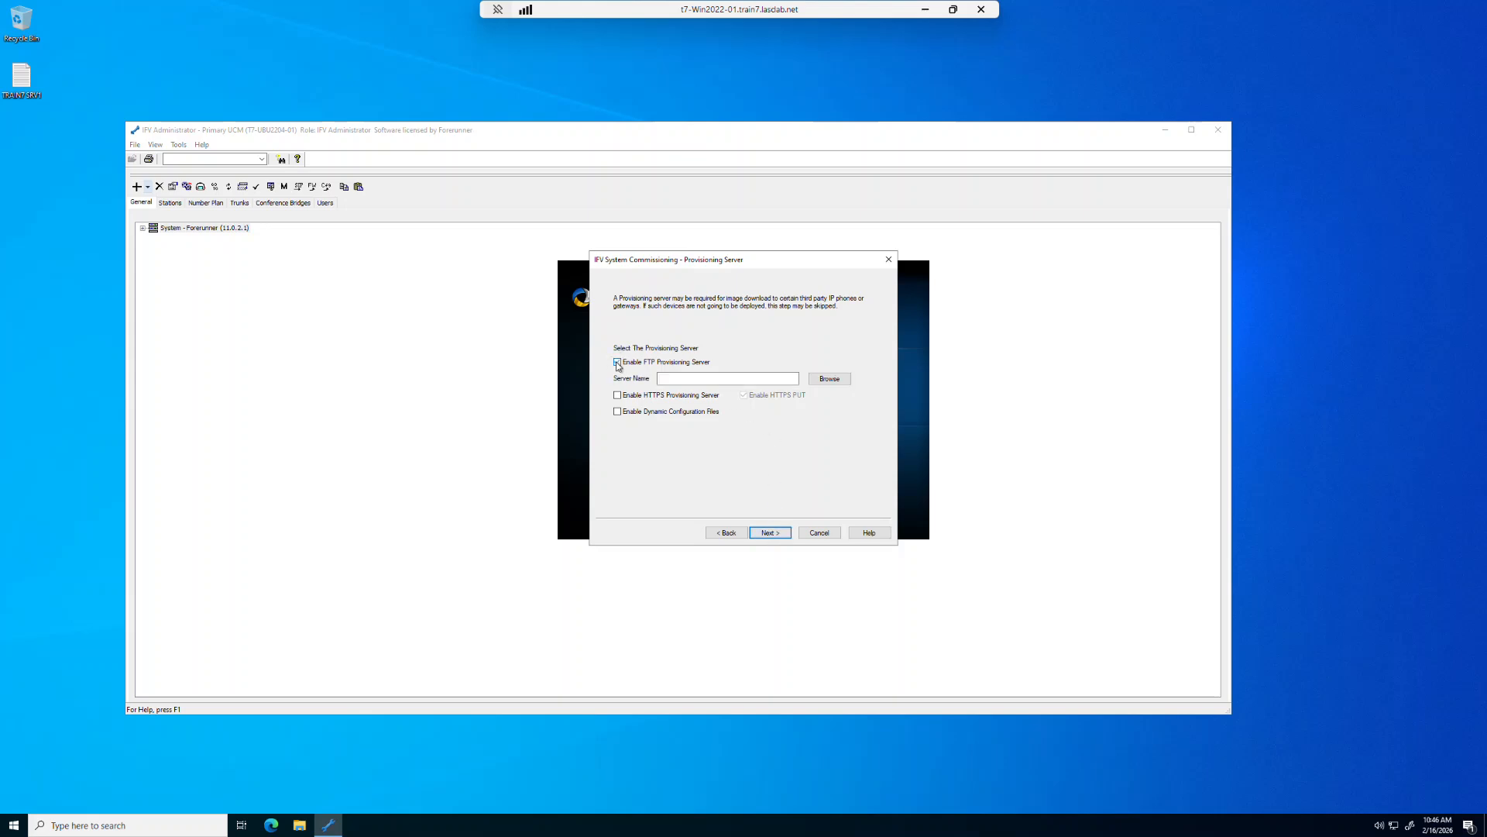
pyautogui.click(617, 362)
pyautogui.click(754, 380)
pyautogui.write('022')
pyautogui.press('BackSpace')
pyautogui.press('BackSpace')
pyautogui.press('BackSpace')
pyautogui.write('ubu2204-0')
pyautogui.click(708, 379)
pyautogui.click(774, 534)
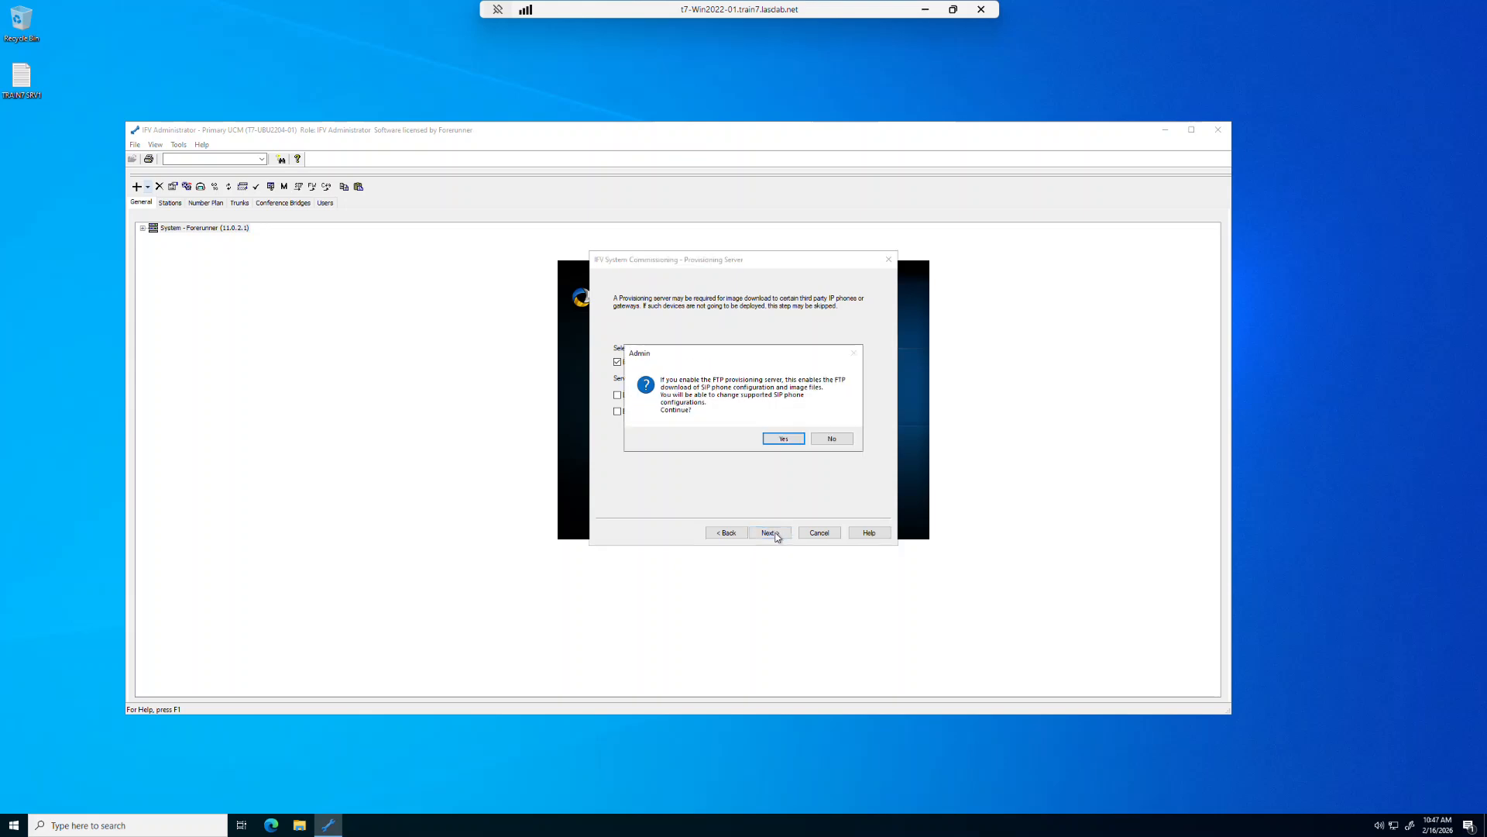
pyautogui.click(783, 439)
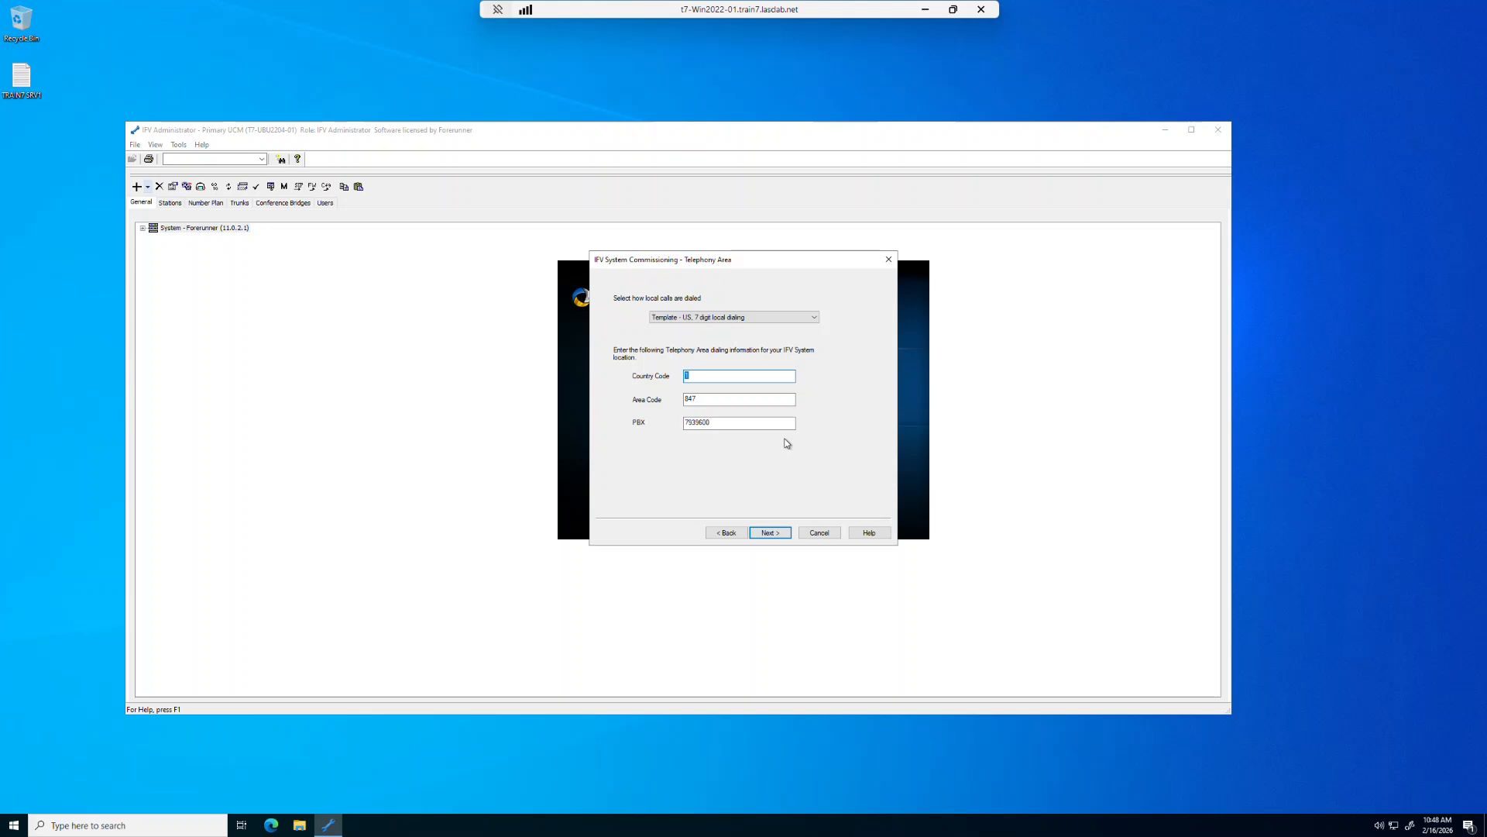
# - Choose the US, 11 digit local dialing template, update the telephony area dialing information and finish the IFV system commissioning
pyautogui.click(815, 318)
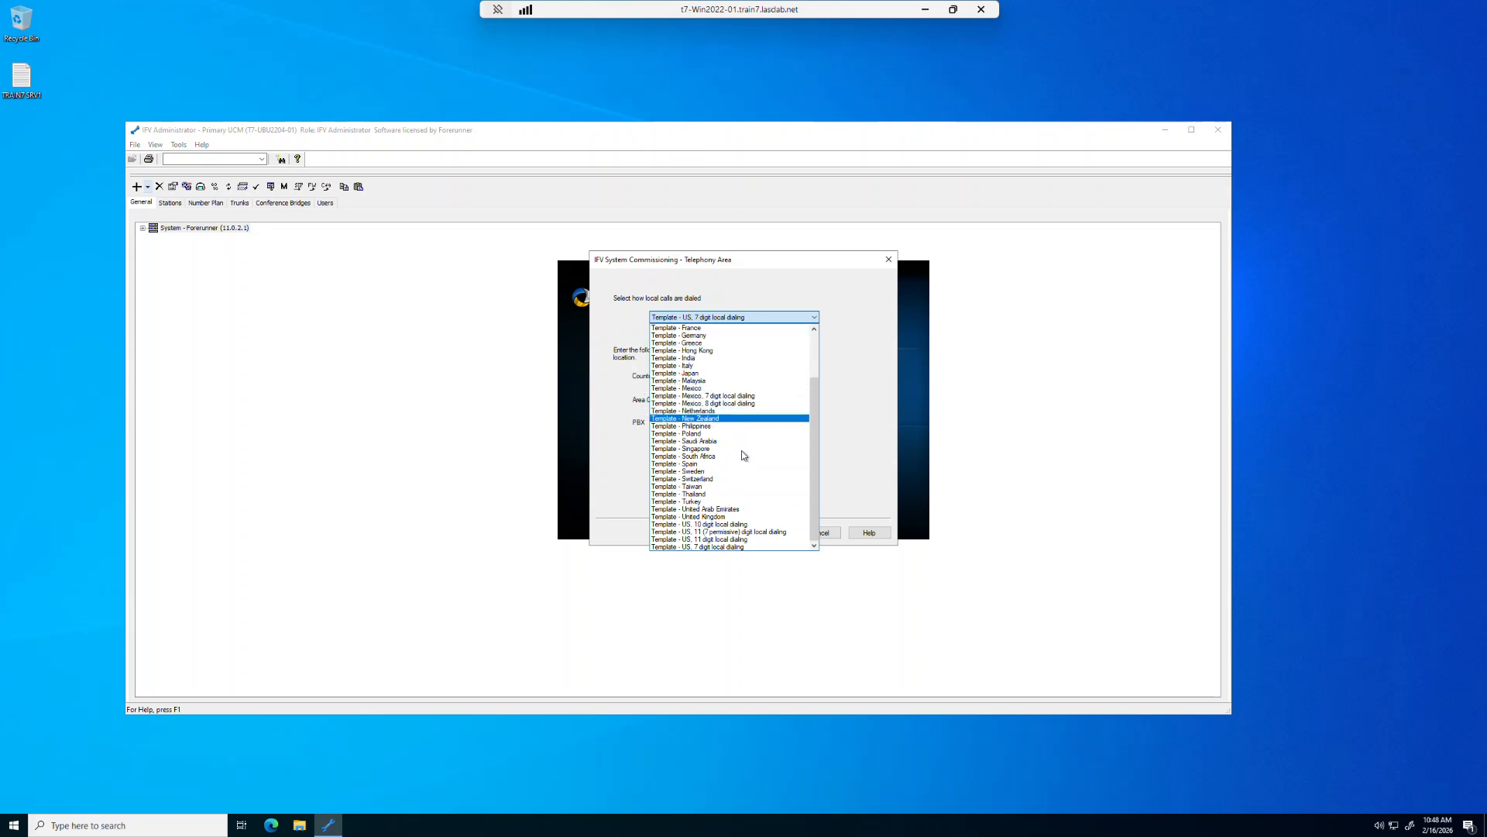
pyautogui.click(743, 539)
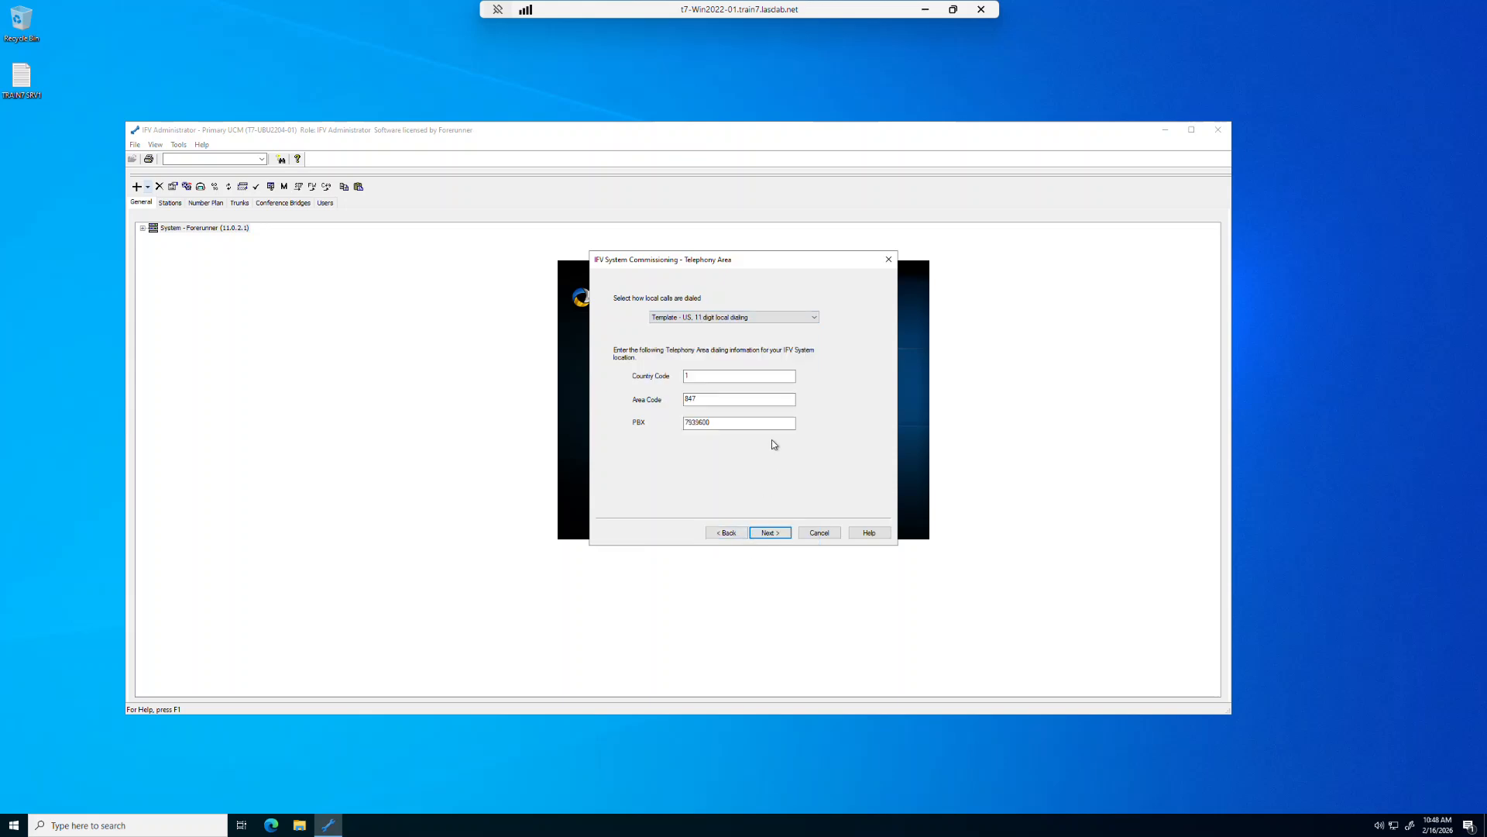
pyautogui.doubleClick(690, 375)
pyautogui.doubleClick(718, 400)
pyautogui.doubleClick(685, 424)
pyautogui.write('5551000')
pyautogui.click(771, 534)
pyautogui.click(771, 534)
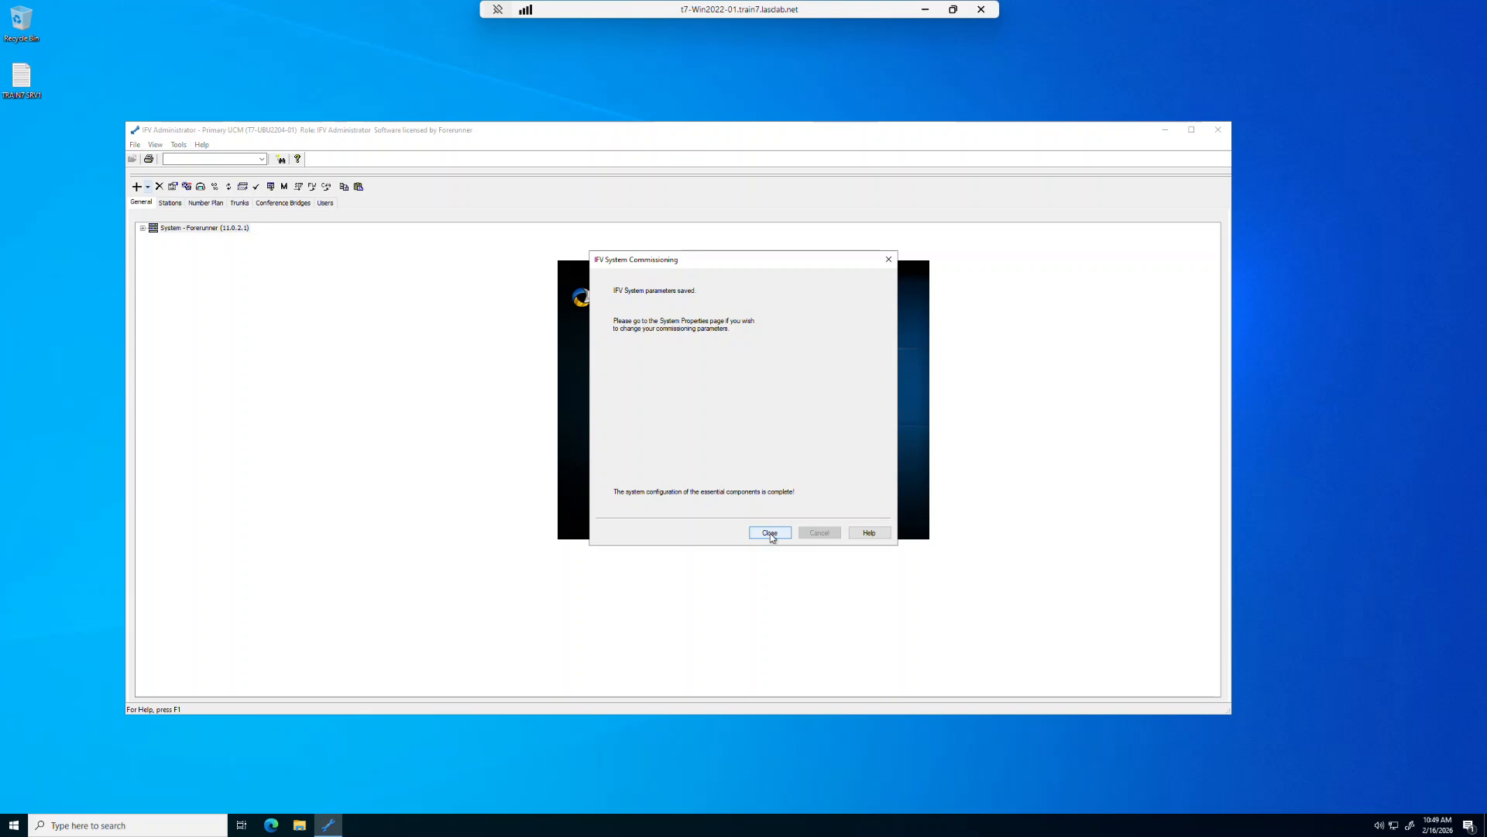
pyautogui.click(770, 531)
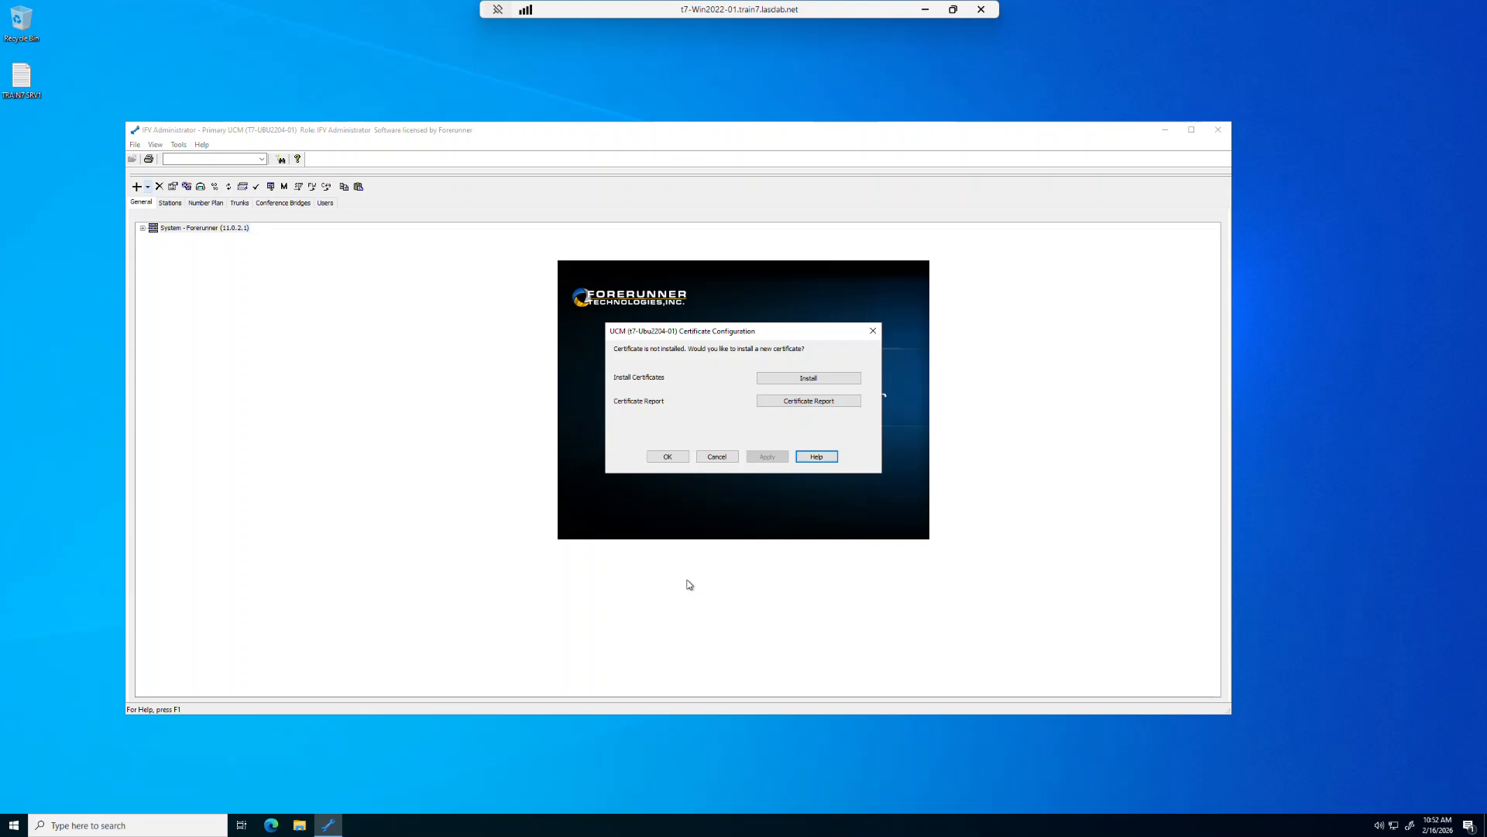
# - Start a certificate signing request for the UCM and prefix the domain in its common name with "t7-ubu2204-01."
pyautogui.click(808, 378)
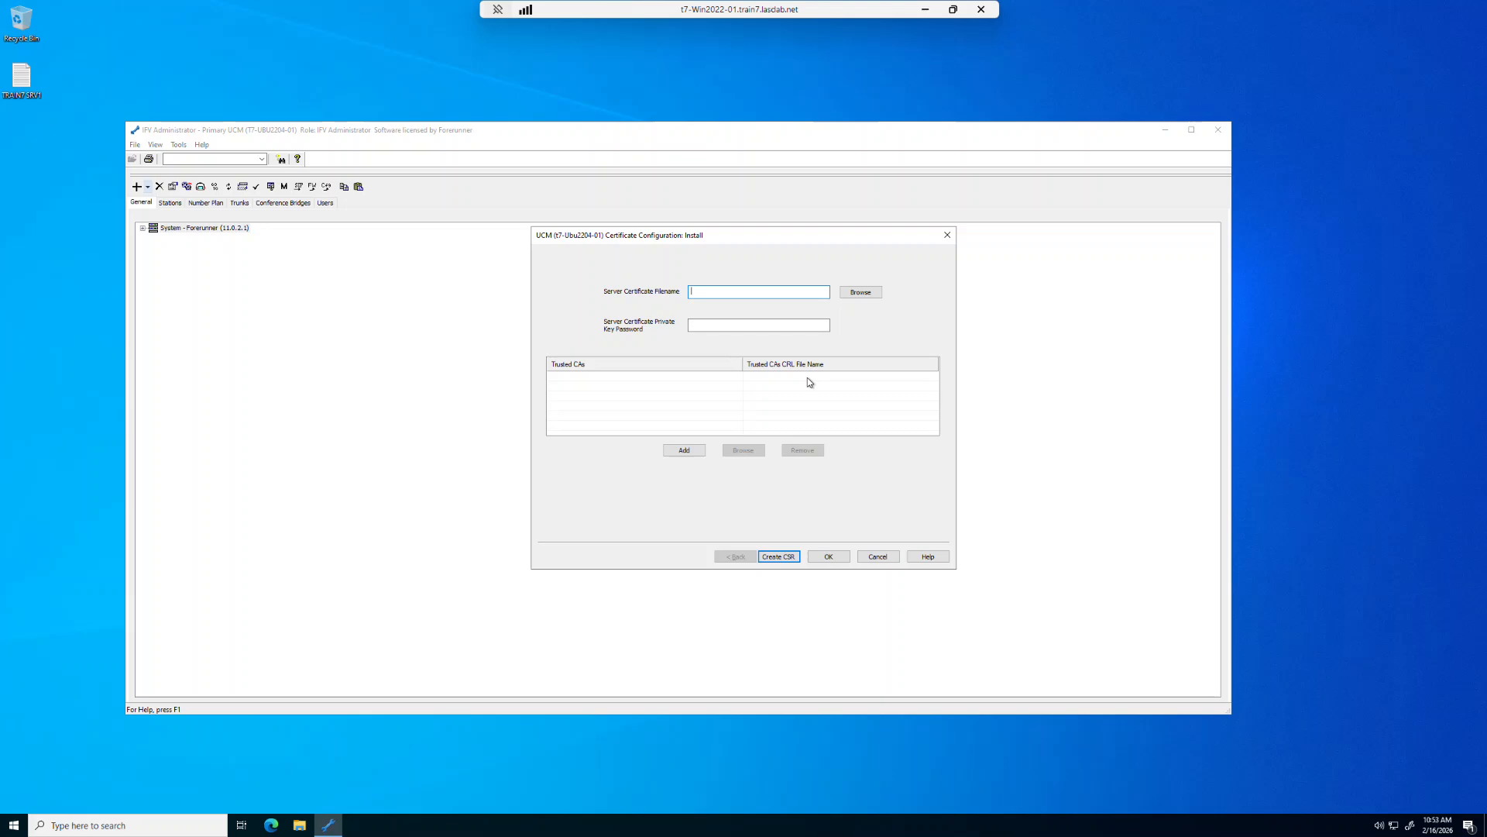
pyautogui.click(778, 556)
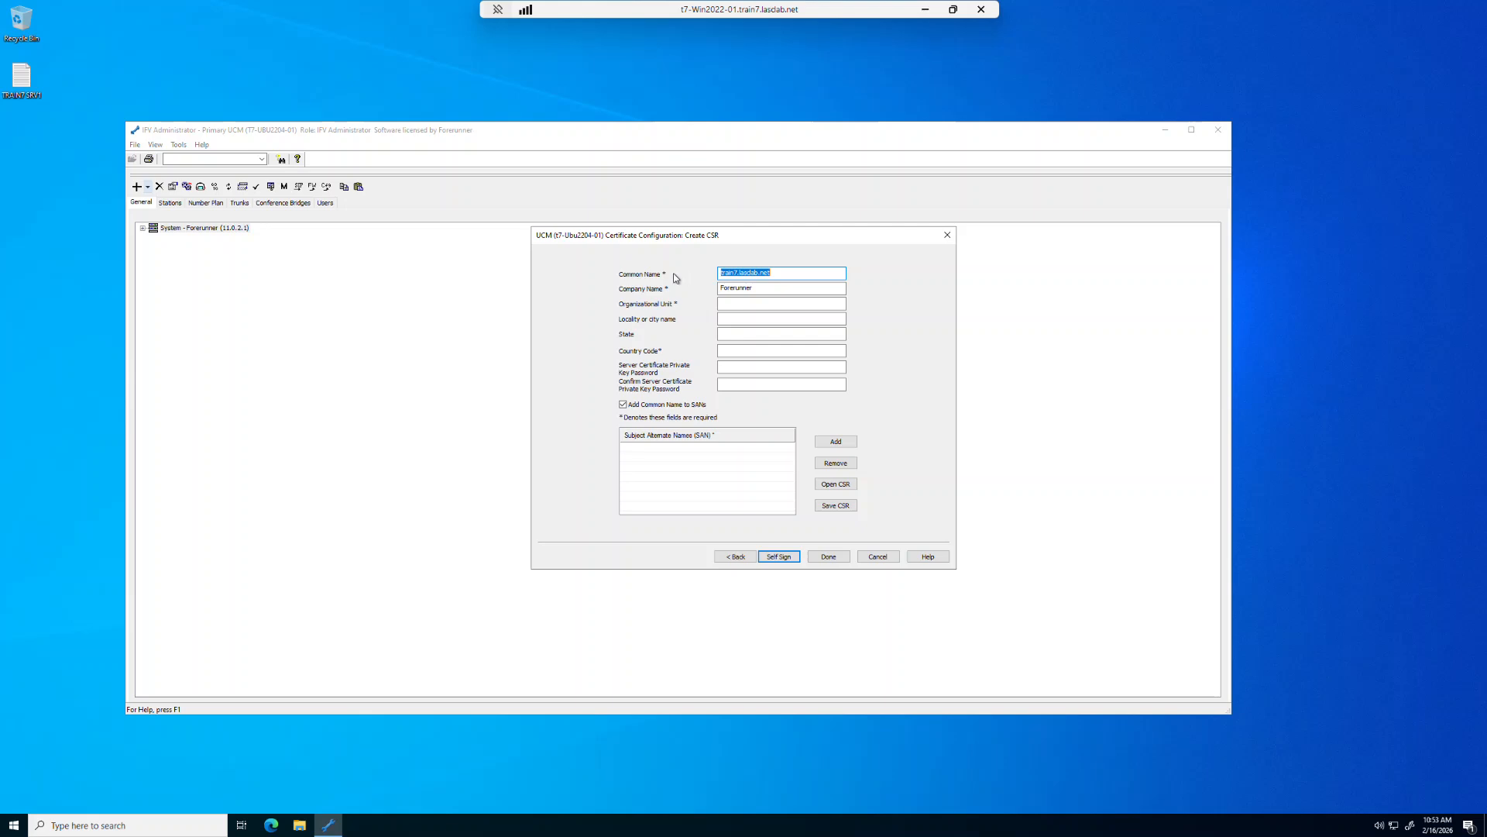
pyautogui.click(720, 275)
pyautogui.write('t7-ubu2204-01')
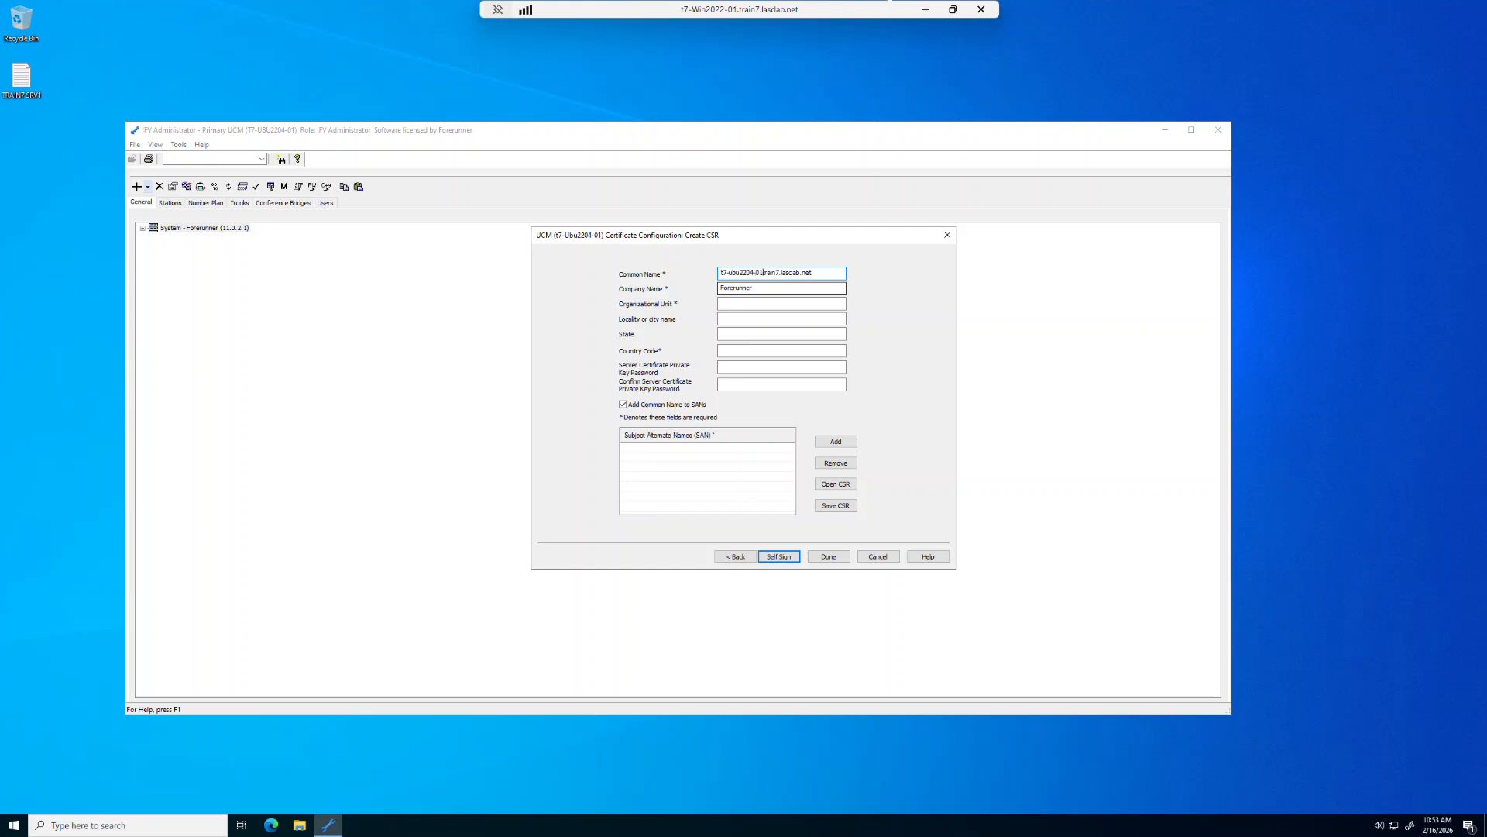
pyautogui.write('.')
# - Set the organizational unit to TRAINING and the country code to US, then enter and confirm the server certificate private key password
pyautogui.click(734, 304)
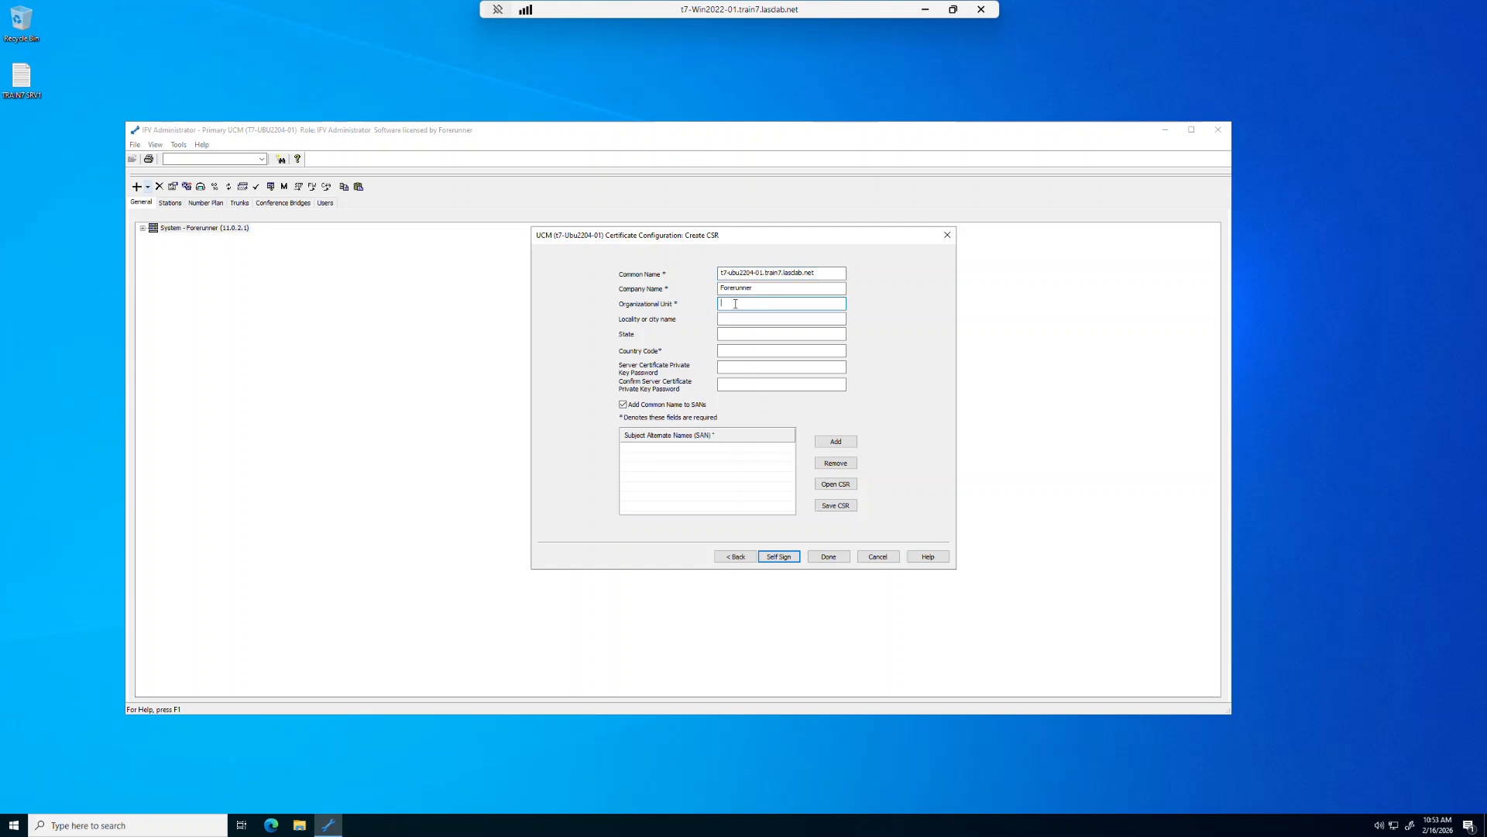
pyautogui.write('TRAINING')
pyautogui.click(727, 351)
pyautogui.click(730, 367)
pyautogui.press('Tab')
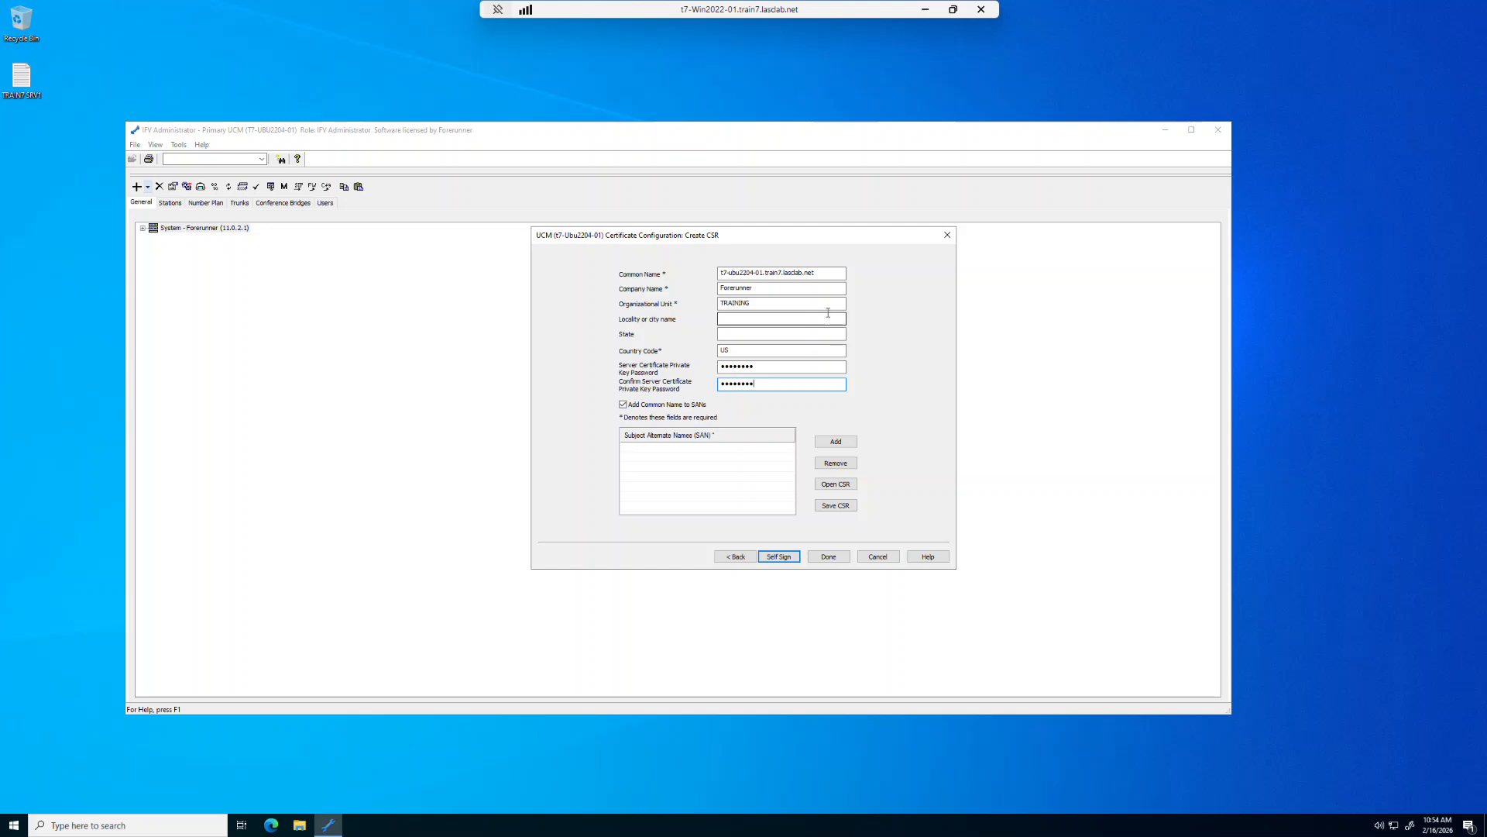
# - Add a copy of the common name as a subject alternate name and disable Add Common Name to SANs
pyautogui.moveTo(831, 272); pyautogui.dragTo(714, 268)
pyautogui.hotkey('ctrl', 'c')
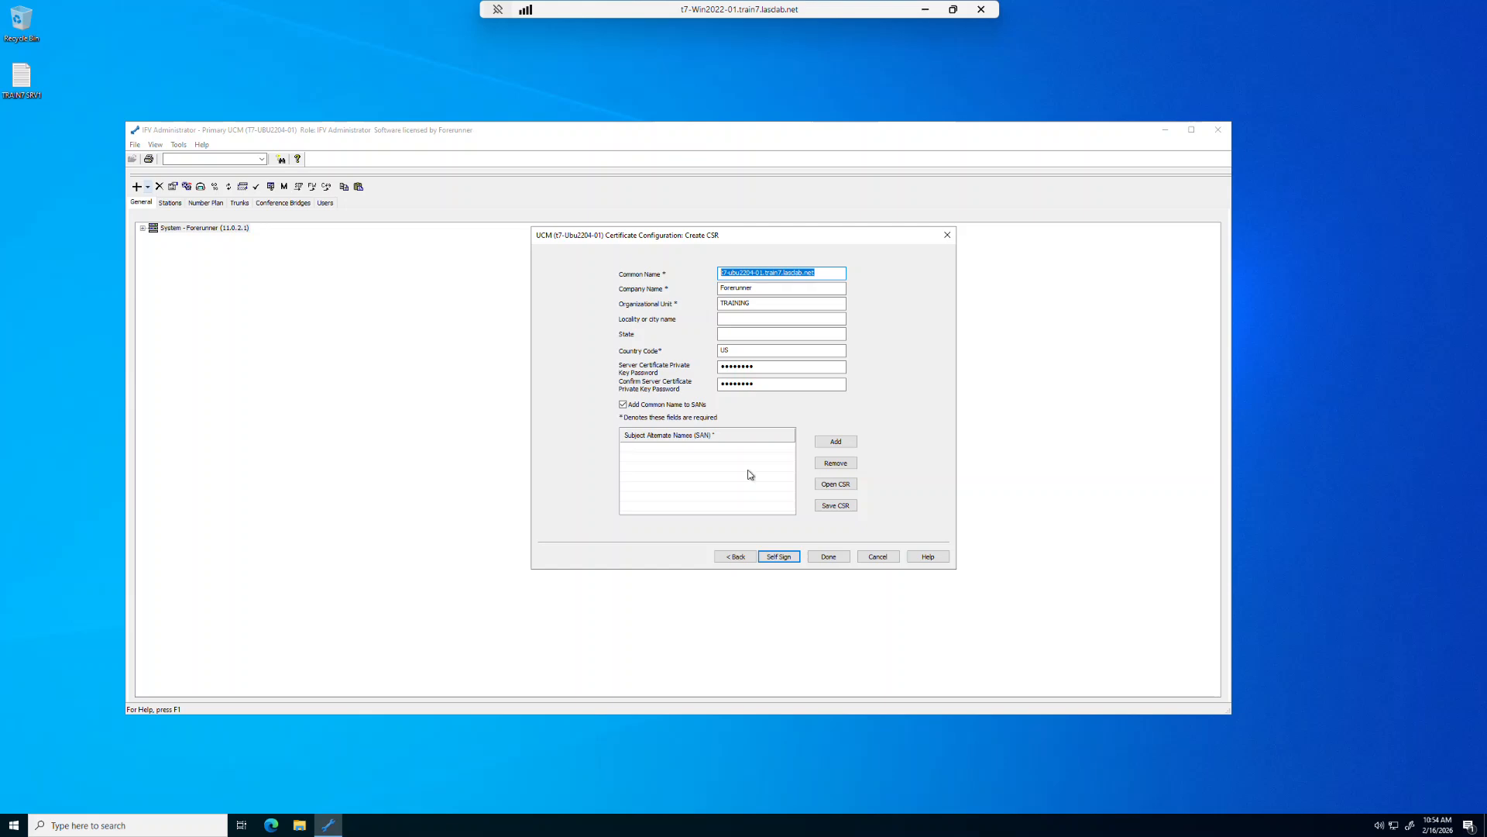
pyautogui.click(836, 443)
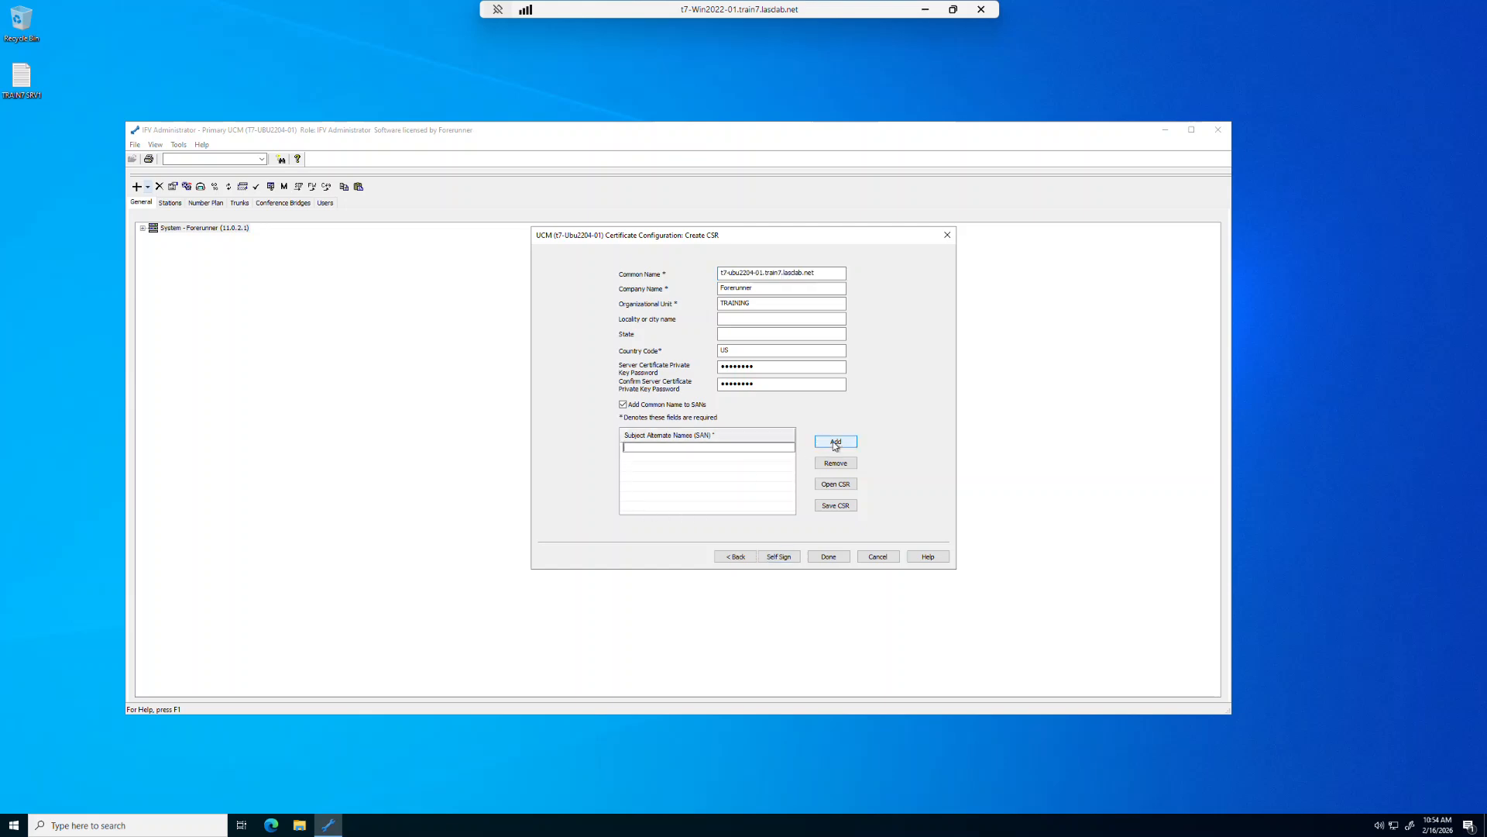
pyautogui.hotkey('ctrl', 'v')
pyautogui.click(624, 405)
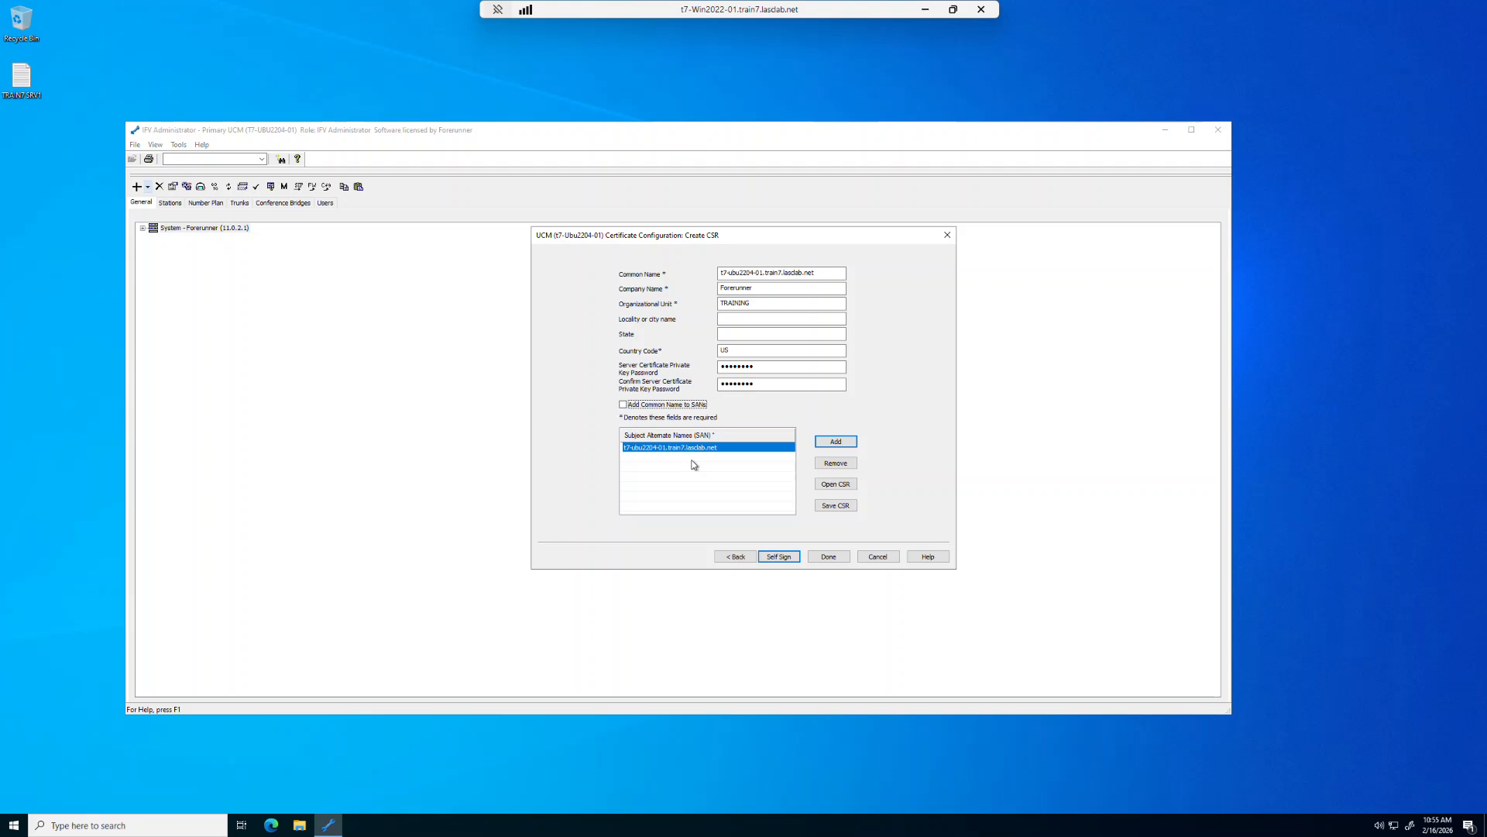
# - Save the certificate signing request as request in the CA folder on t7-Ubu2204-01
pyautogui.click(836, 505)
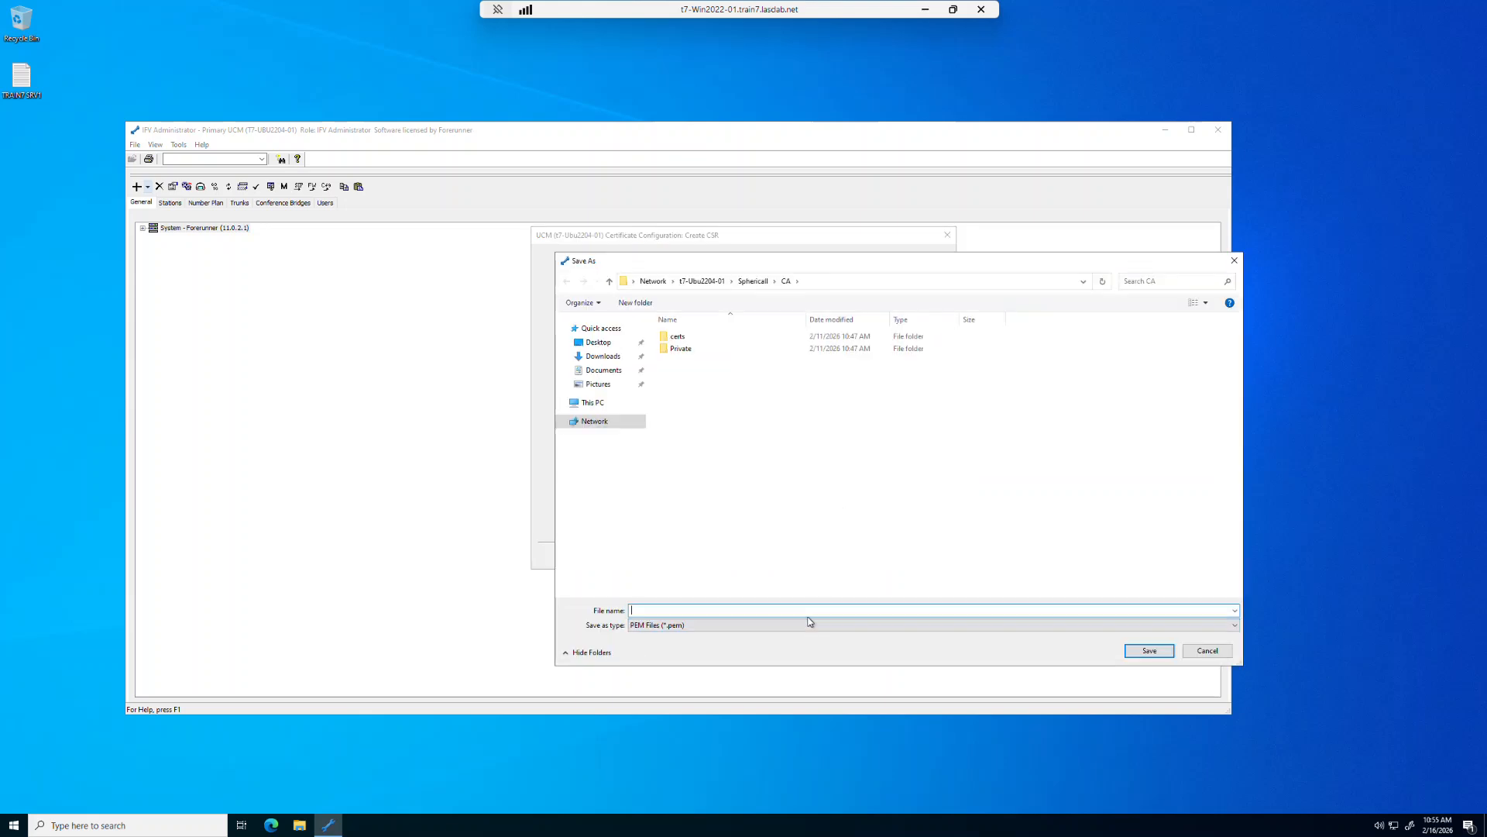
pyautogui.write('request')
pyautogui.click(1140, 651)
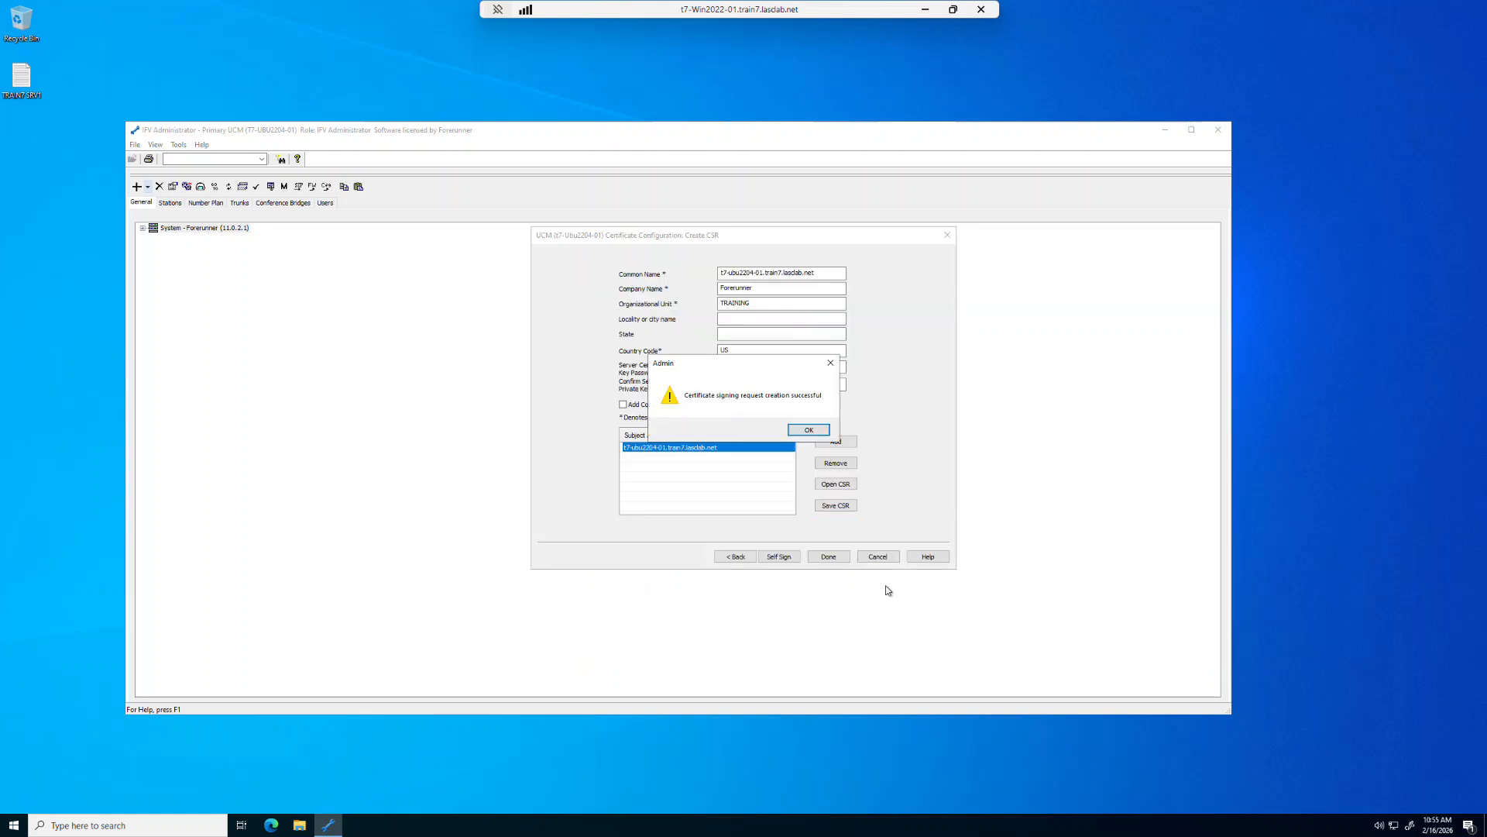
pyautogui.click(809, 430)
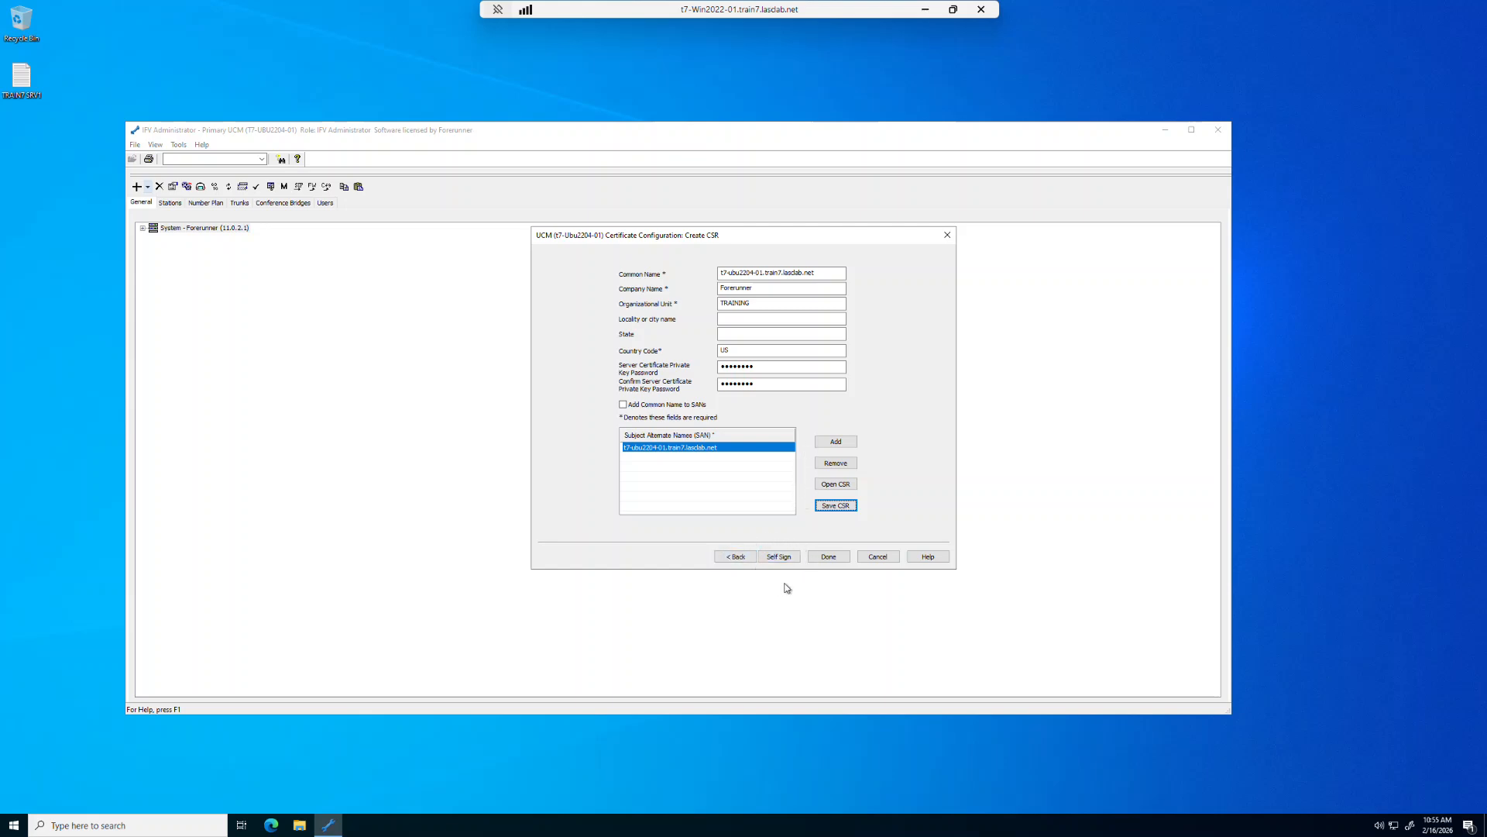
# - Set up self-signing with request.pem as the CSR file, then enter and confirm the root CA certificate private key password
pyautogui.click(782, 558)
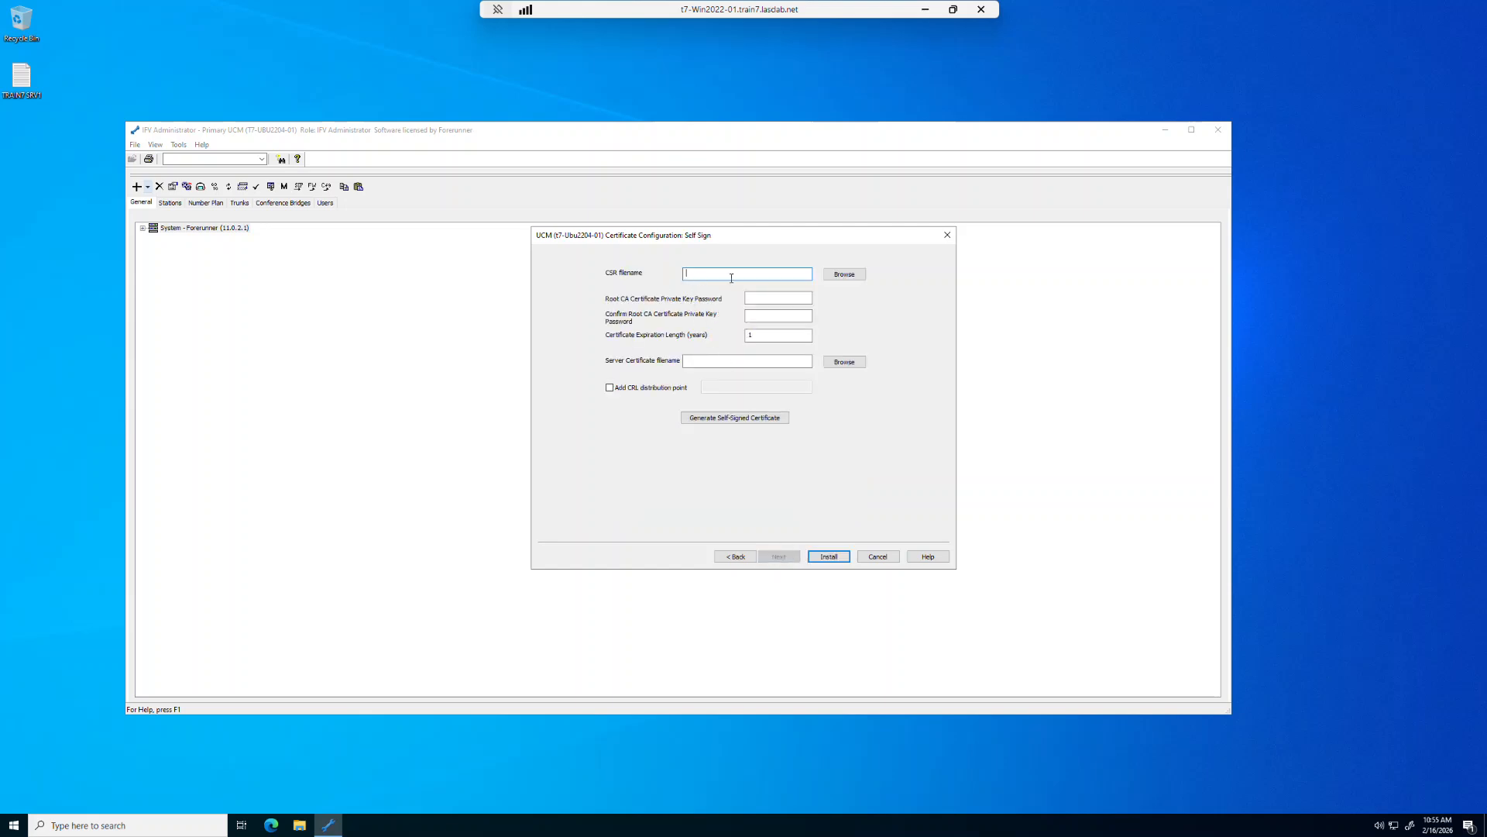
pyautogui.click(844, 275)
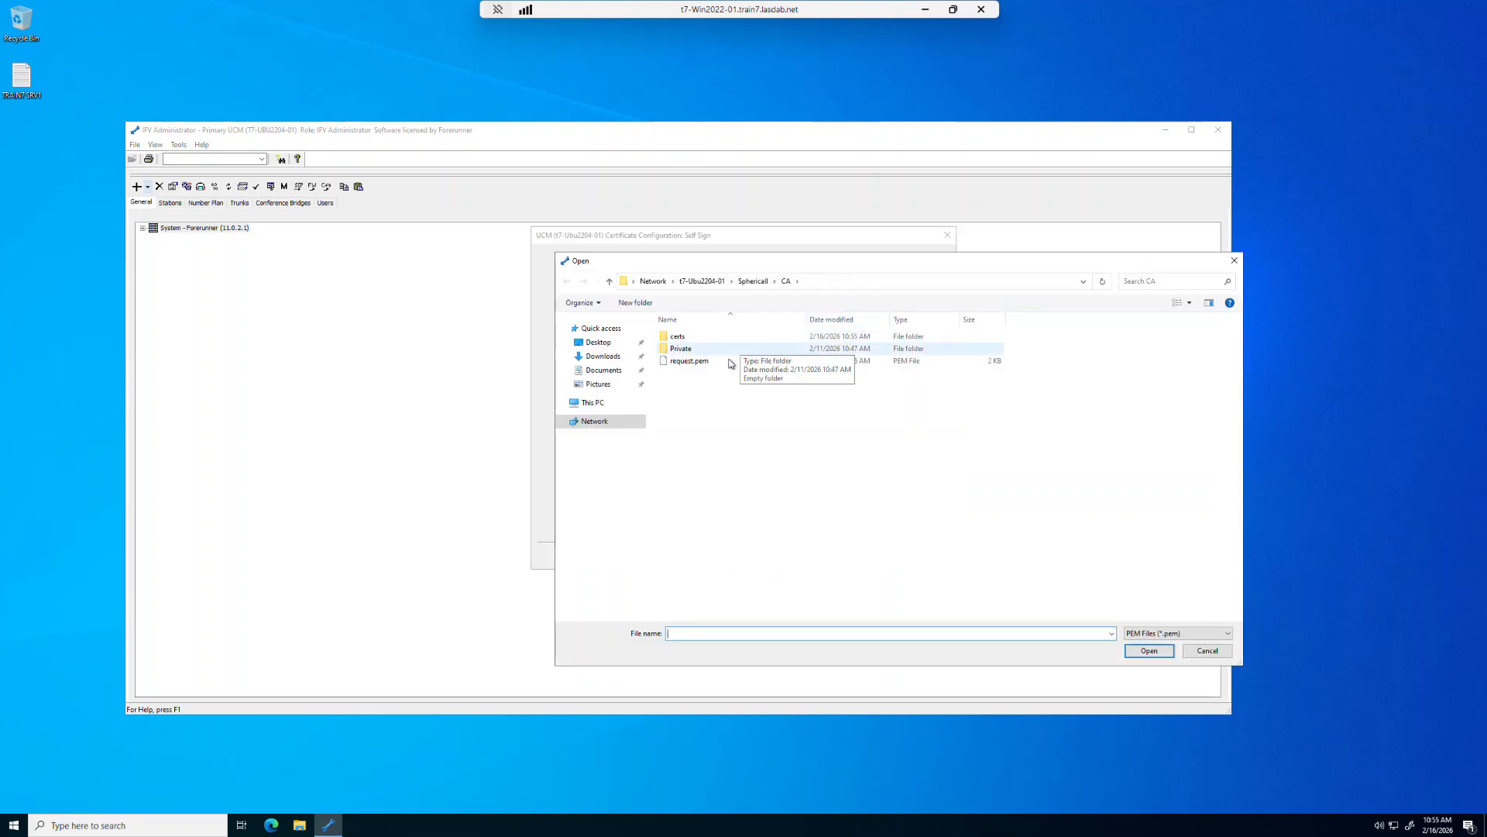
pyautogui.click(707, 362)
pyautogui.click(1149, 653)
pyautogui.click(805, 299)
pyautogui.write('••••')
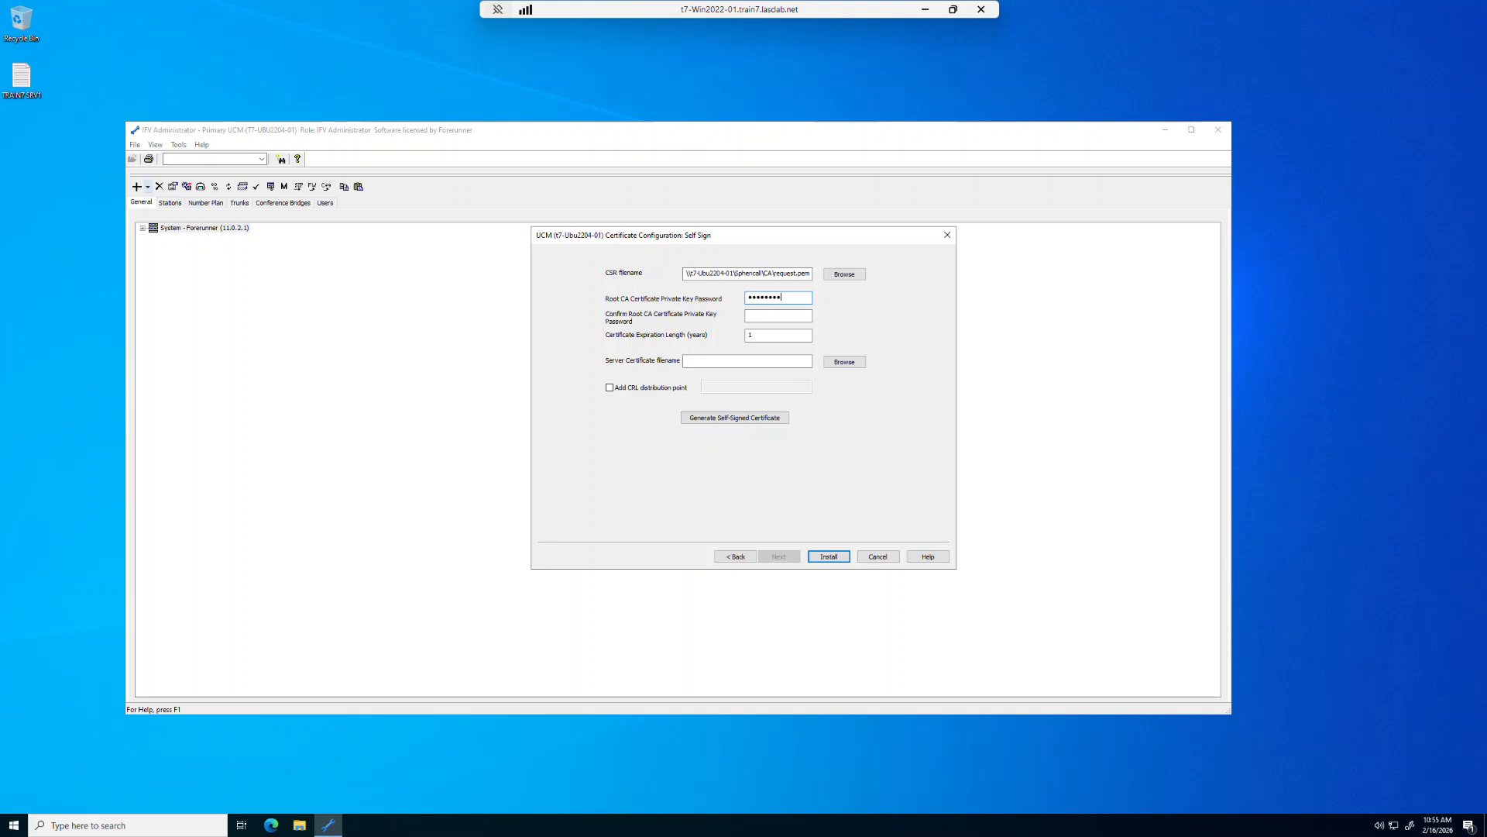
pyautogui.press('Tab')
# - Name the server certificate file certificate in the CA folder and generate the self-signed certificate
pyautogui.click(853, 361)
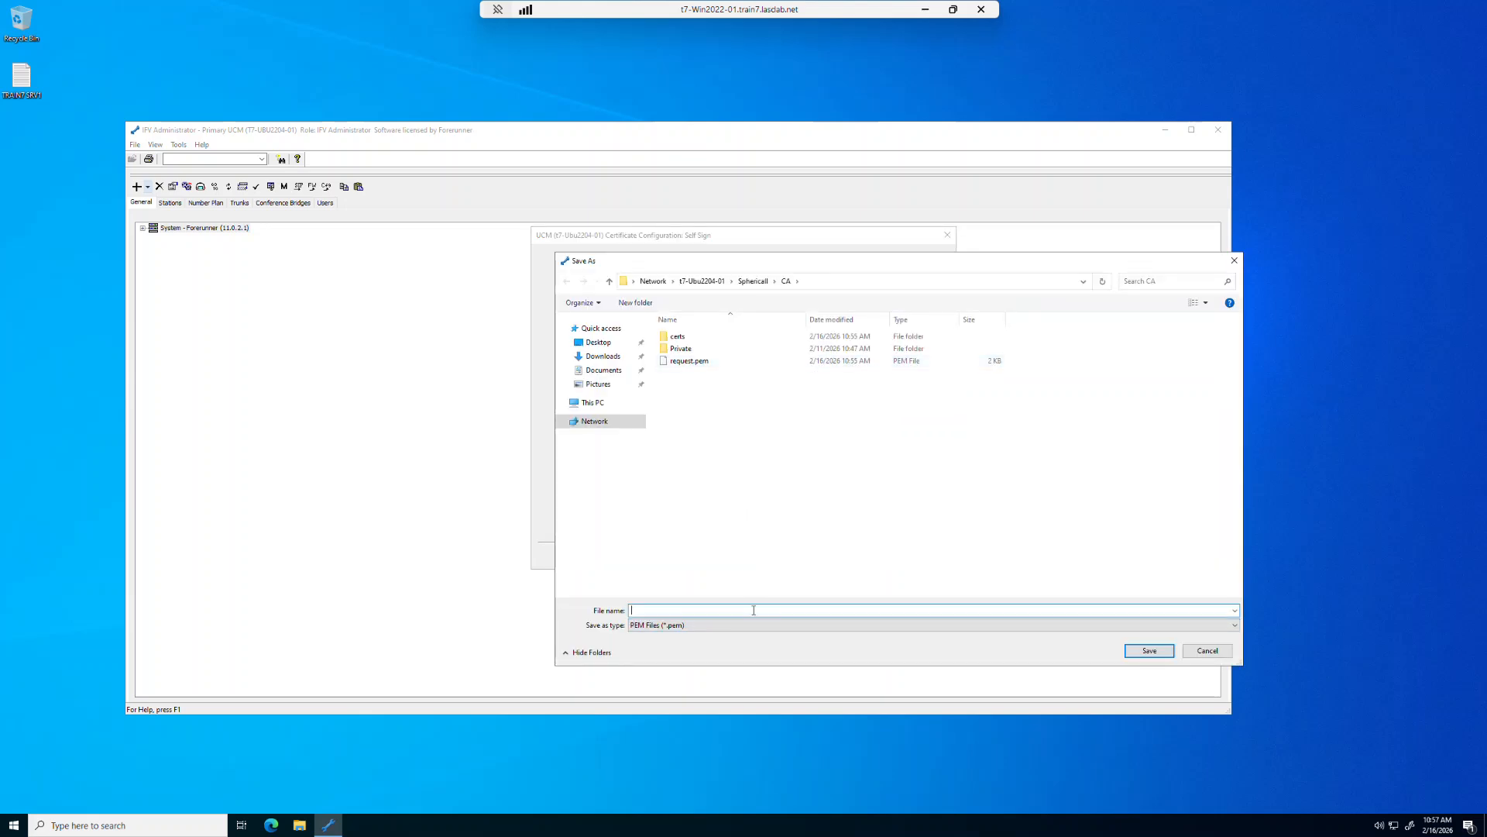
pyautogui.write('certificate')
pyautogui.click(1152, 652)
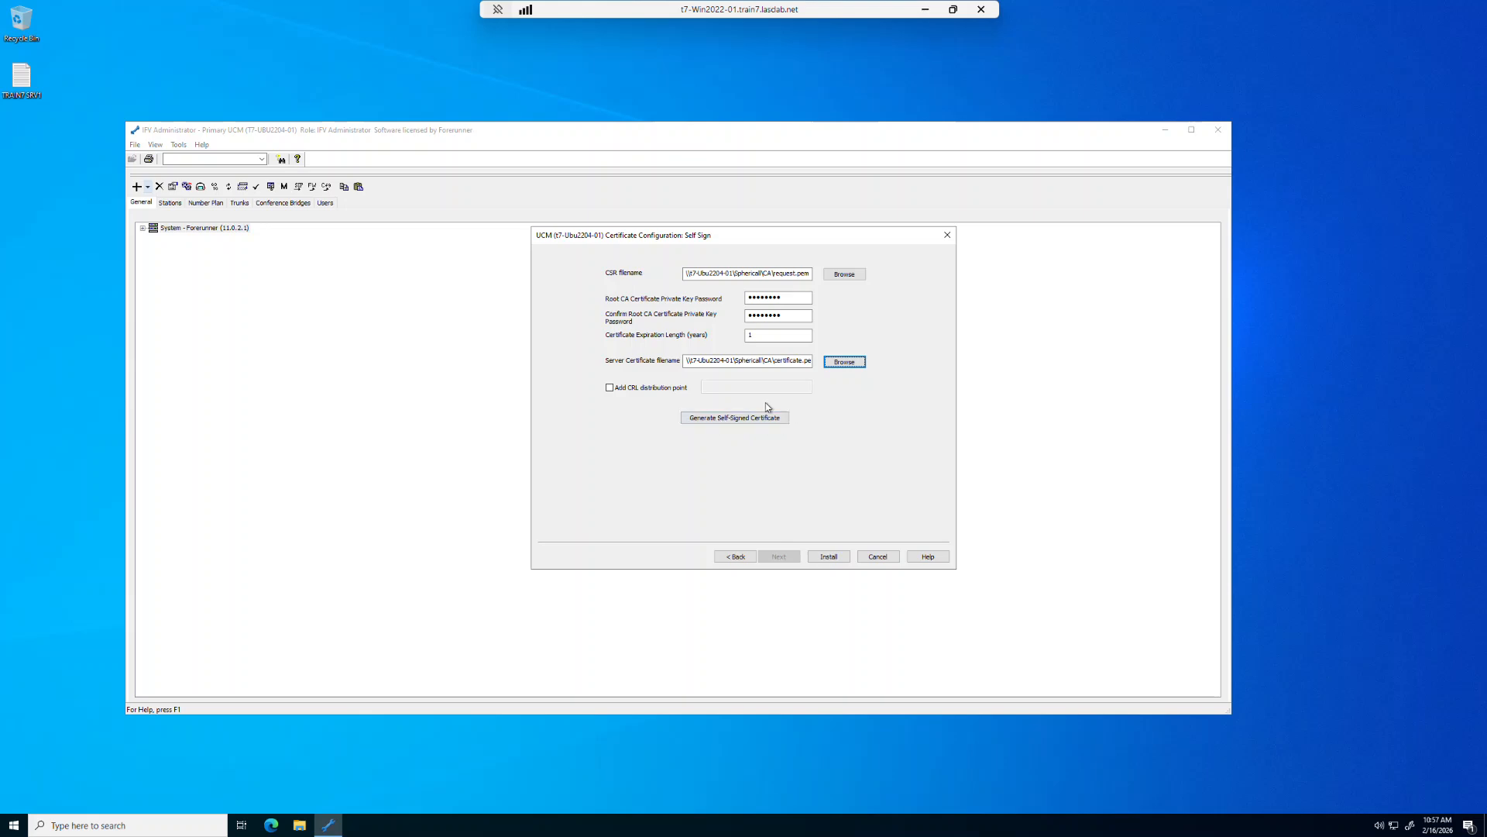
pyautogui.click(734, 417)
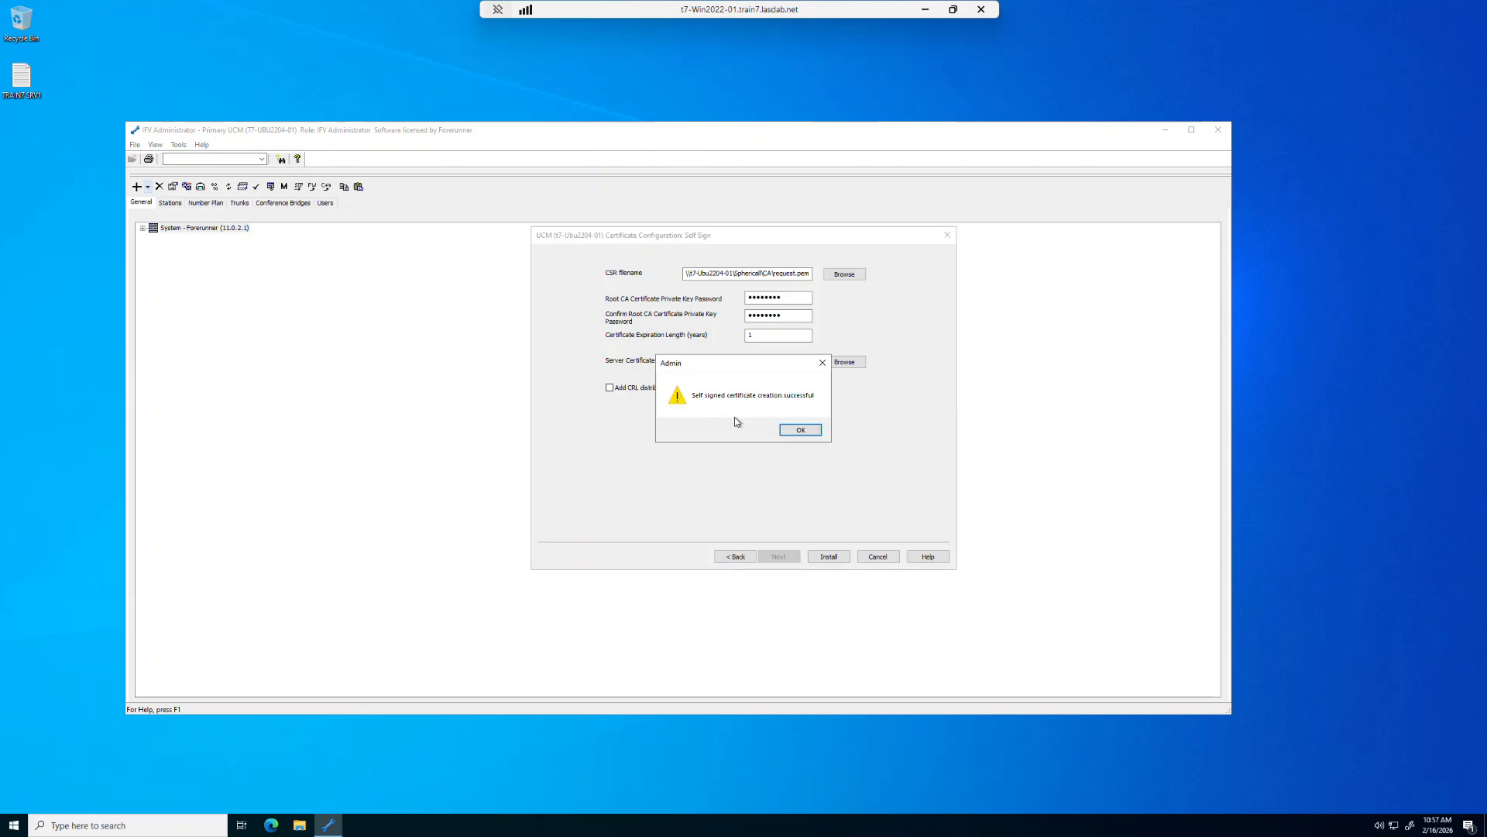
pyautogui.click(802, 432)
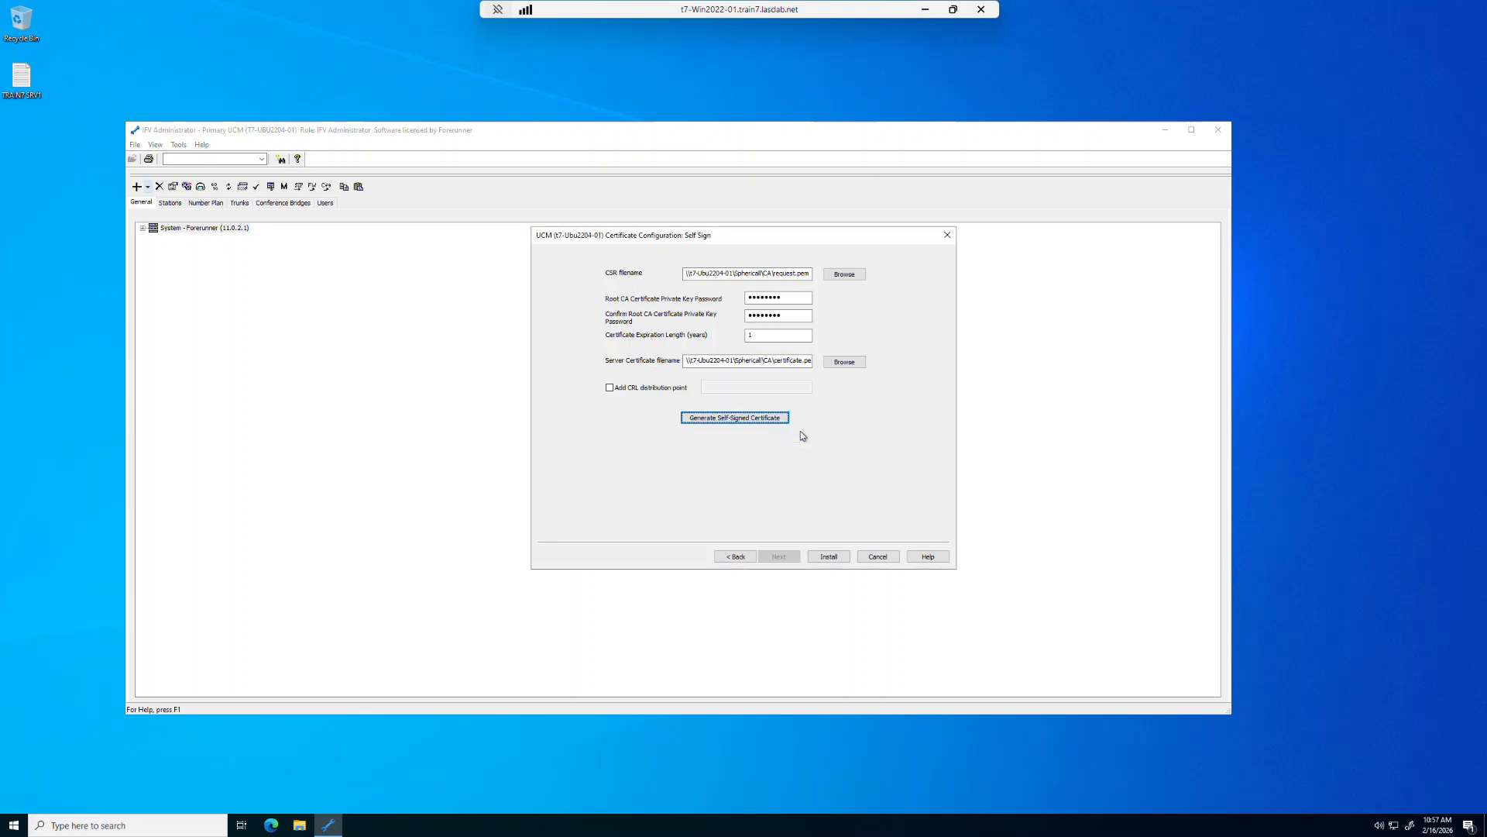
# - Choose certificate.pem as the server certificate to install and enter the server certificate private key password
pyautogui.click(829, 557)
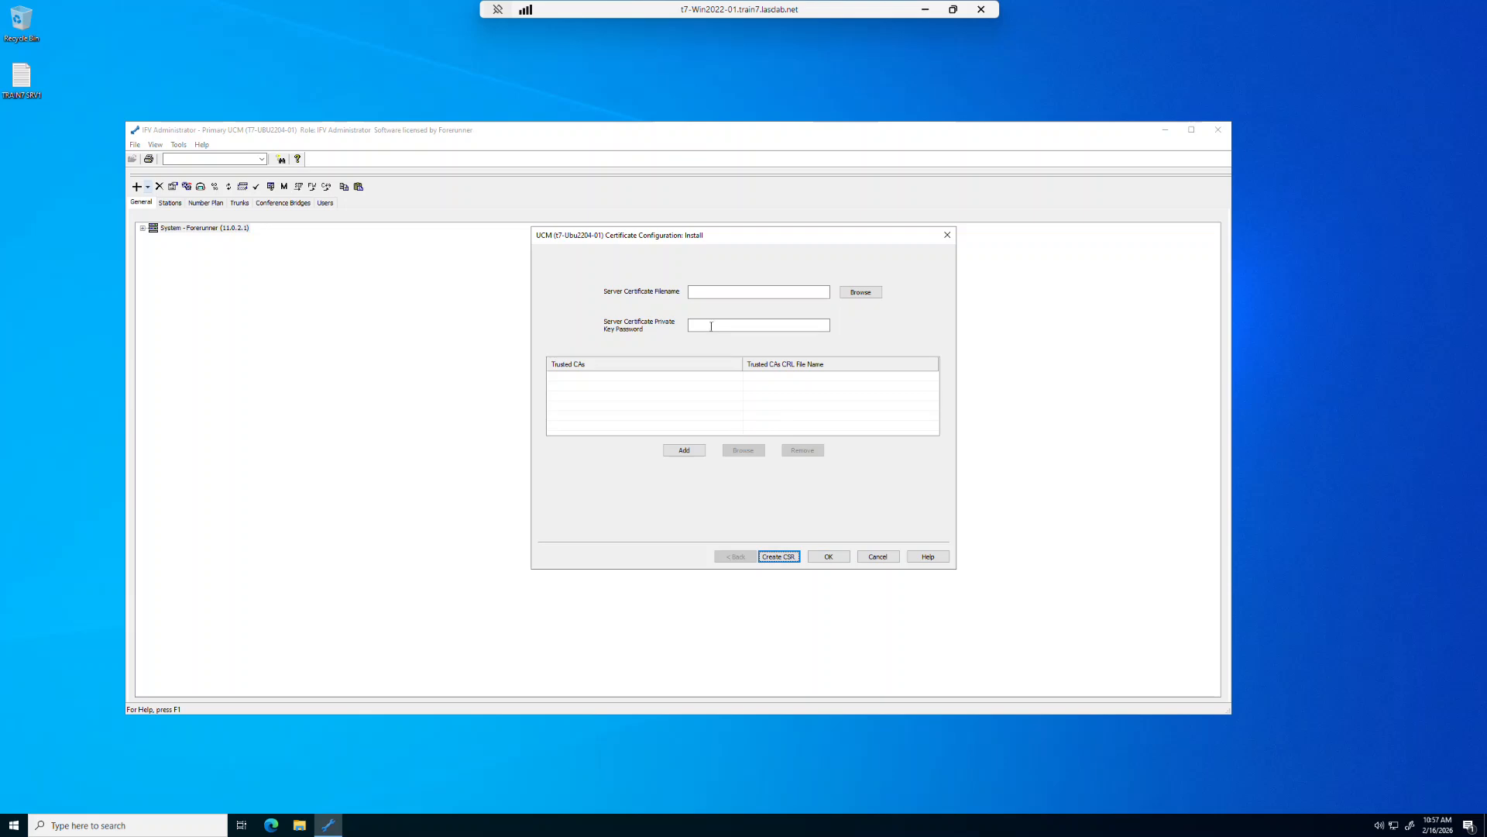
pyautogui.click(858, 292)
pyautogui.click(712, 361)
pyautogui.click(1148, 650)
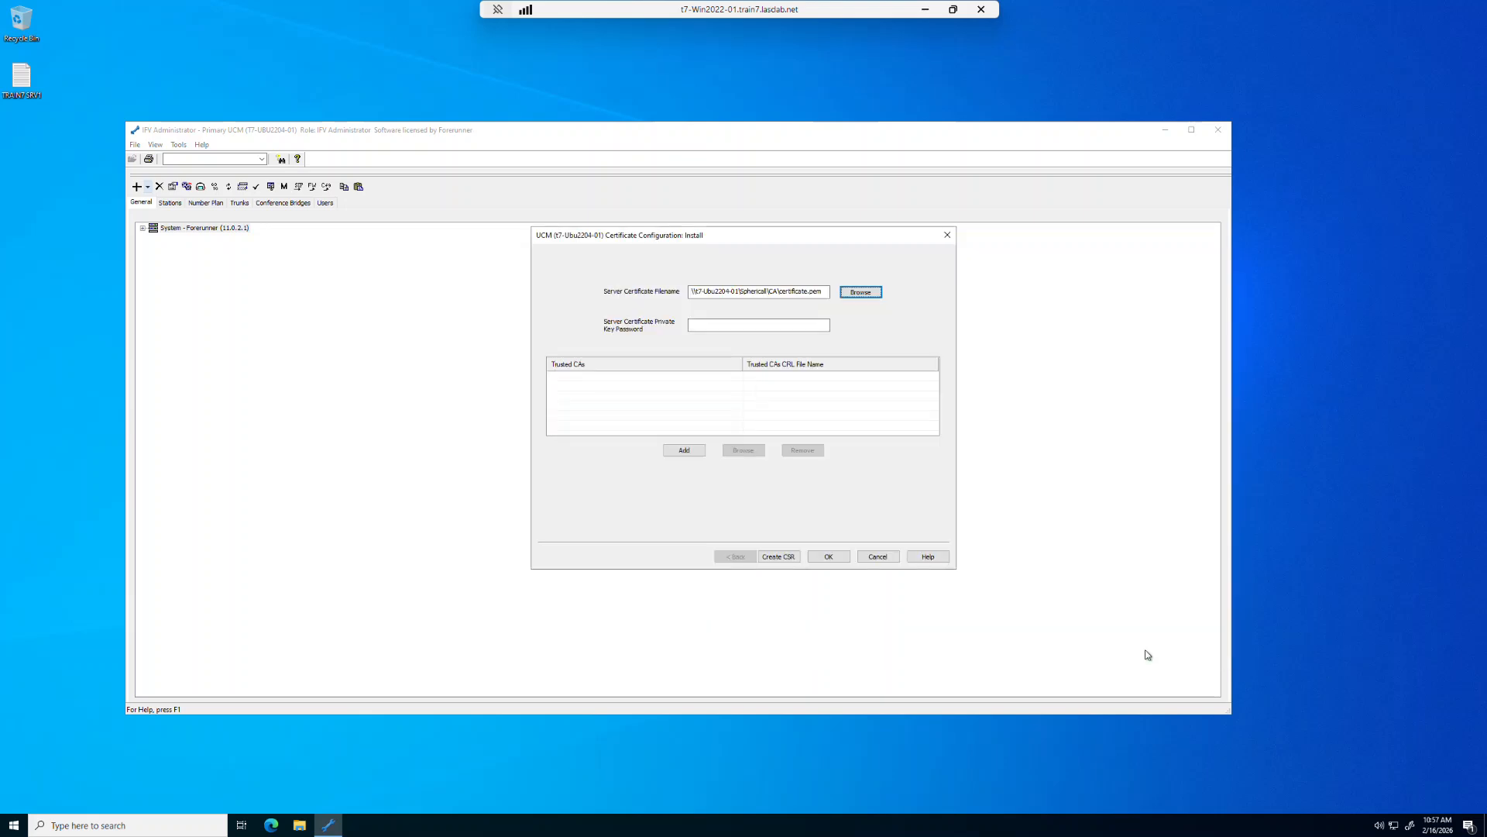
pyautogui.click(704, 324)
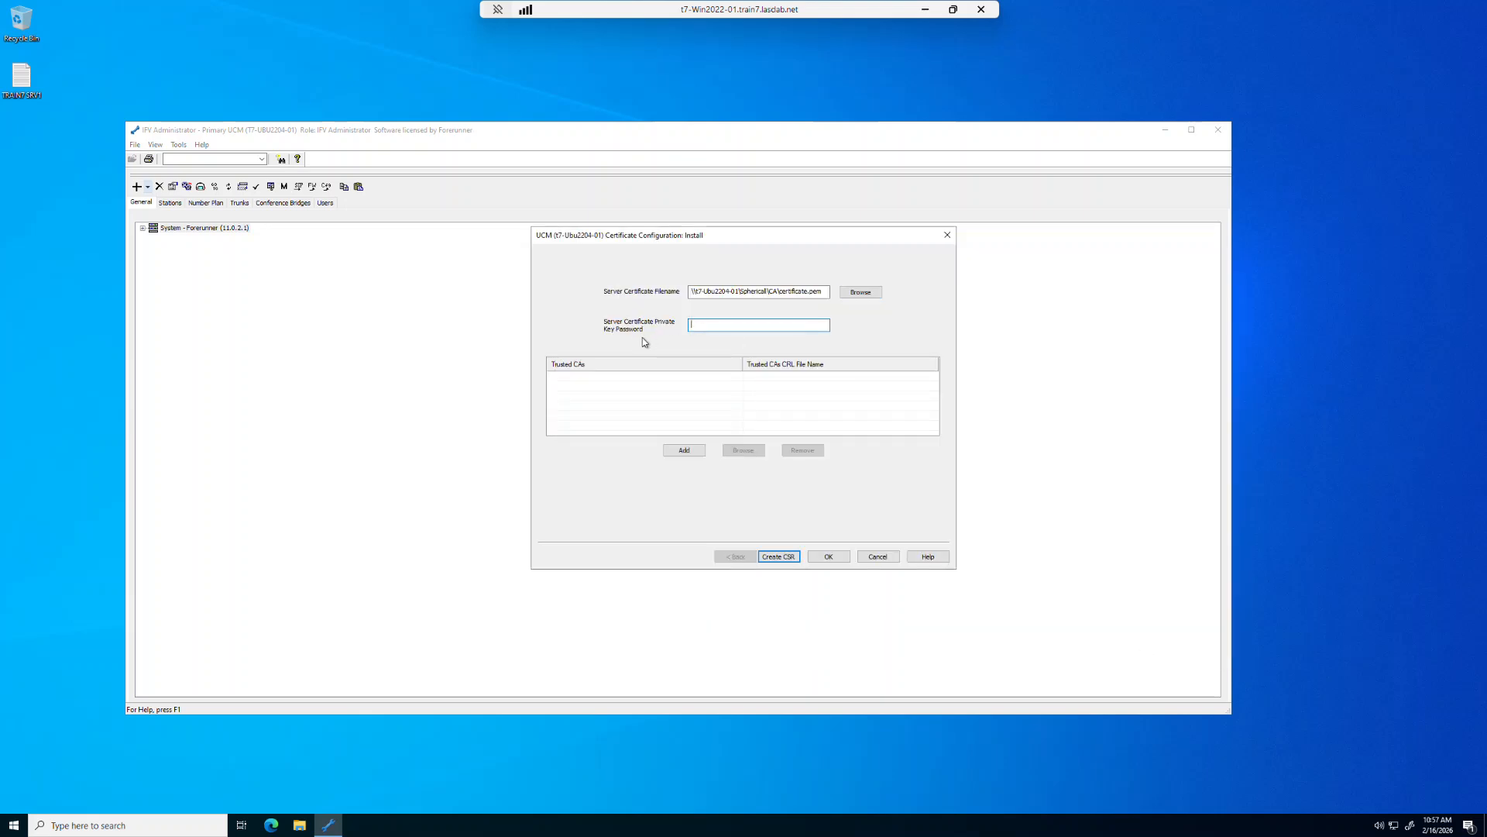
pyautogui.write('p')
# - Add rootCA.pem from the Private subfolder of the CA folder as a trusted CA
pyautogui.click(685, 450)
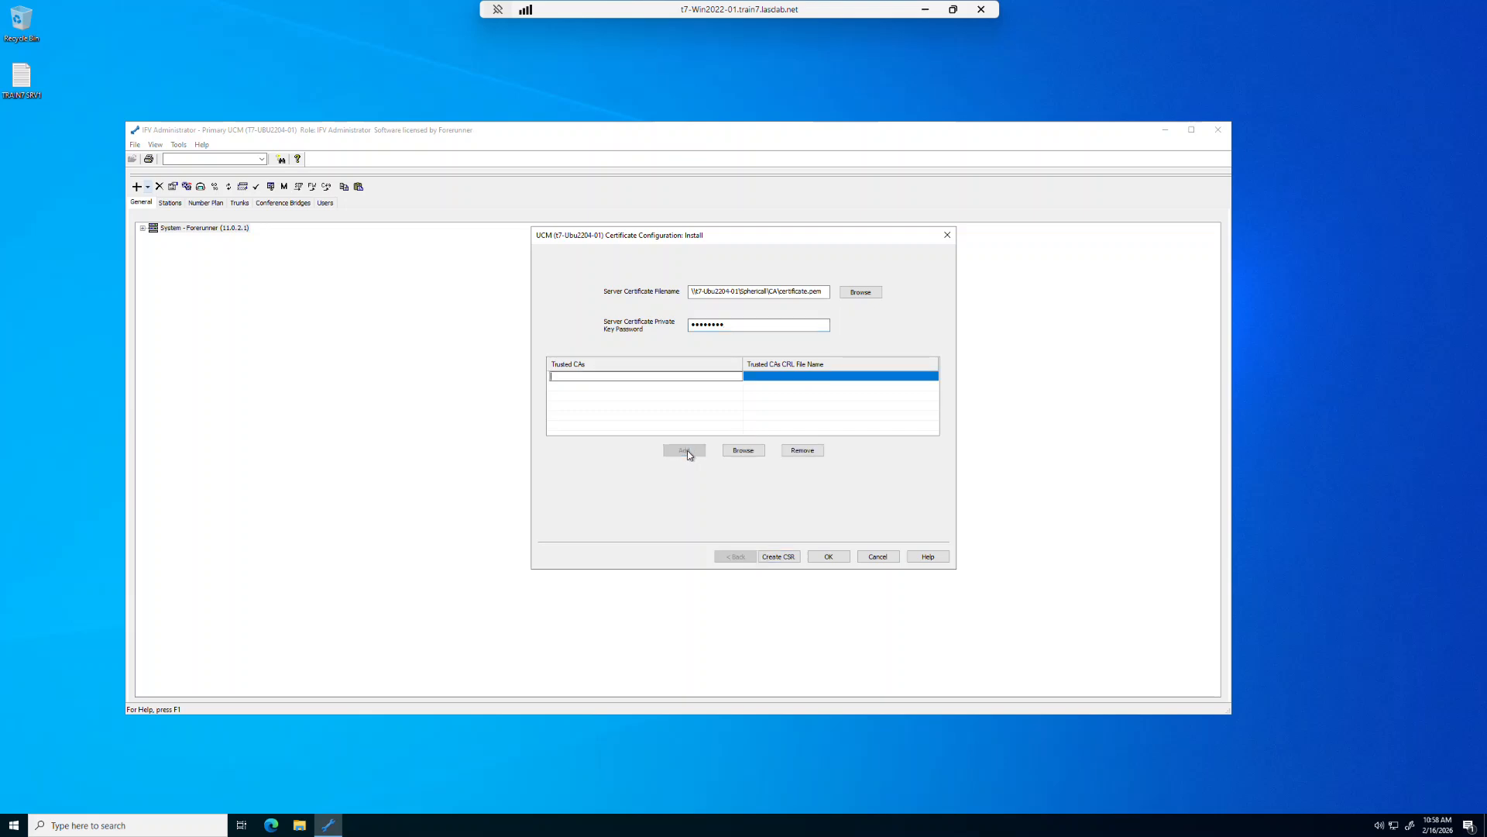
pyautogui.click(744, 450)
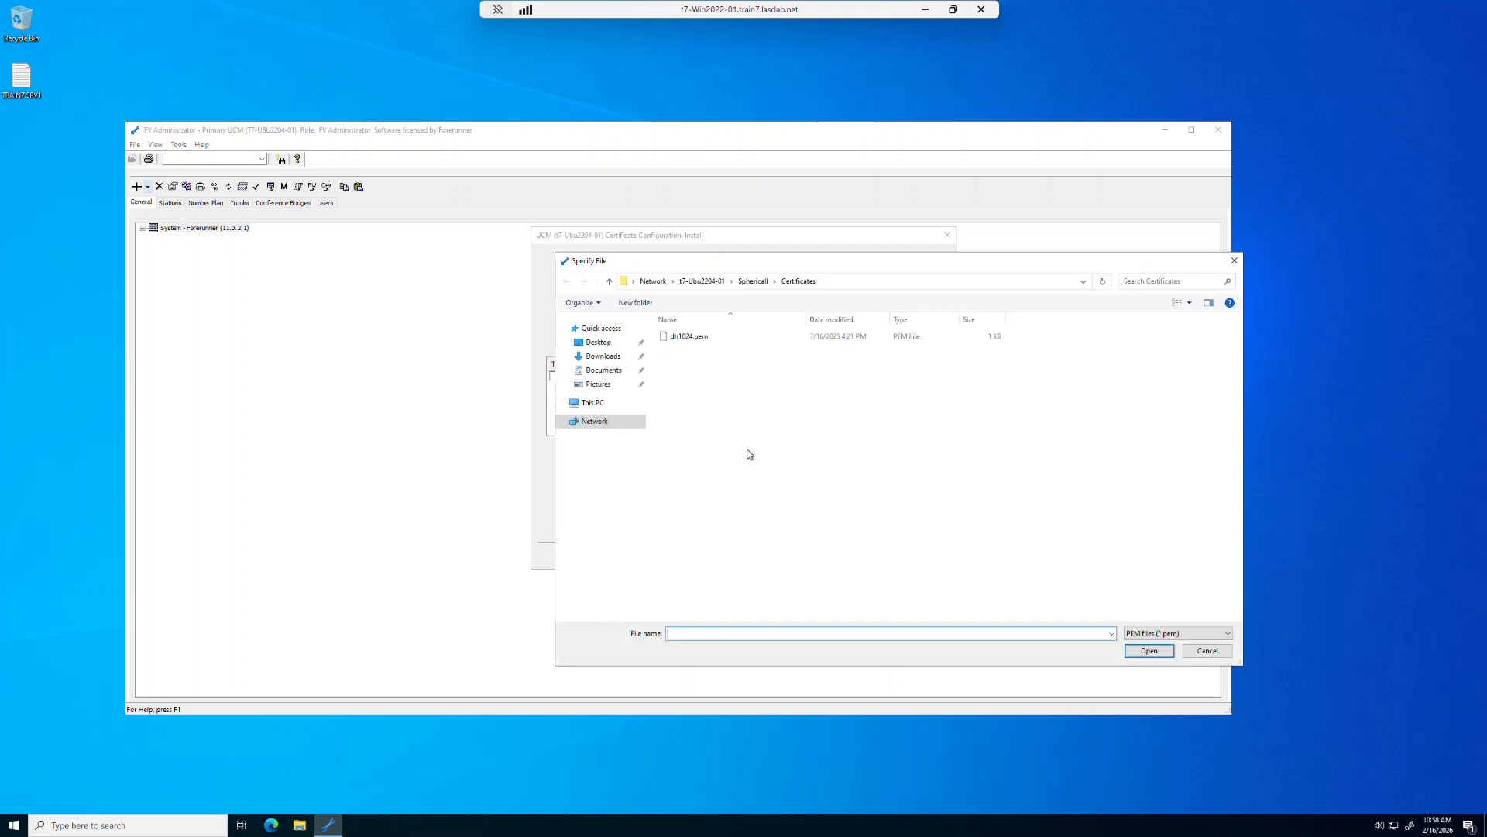
pyautogui.click(749, 282)
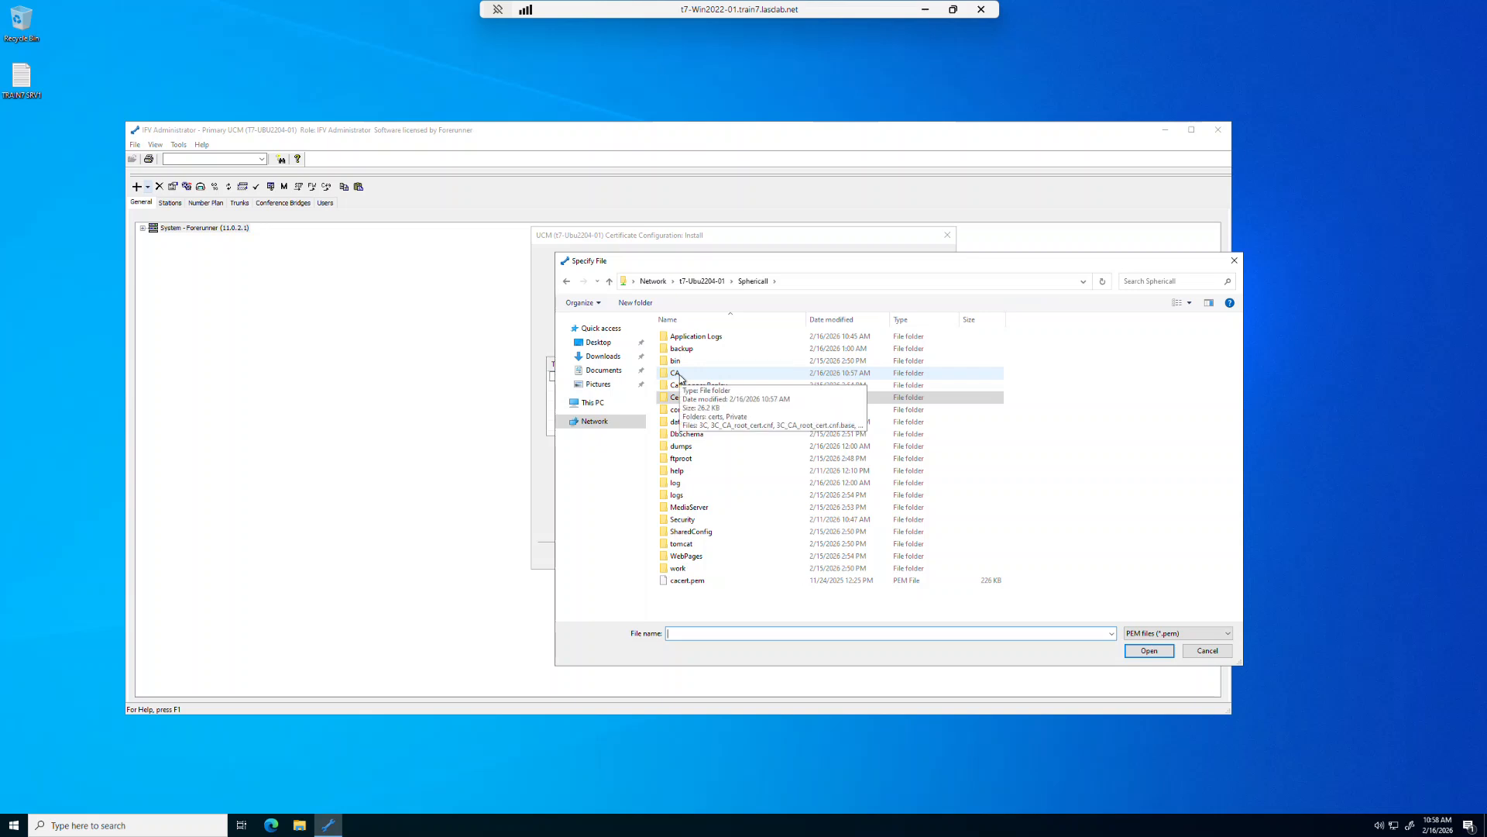
pyautogui.doubleClick(679, 375)
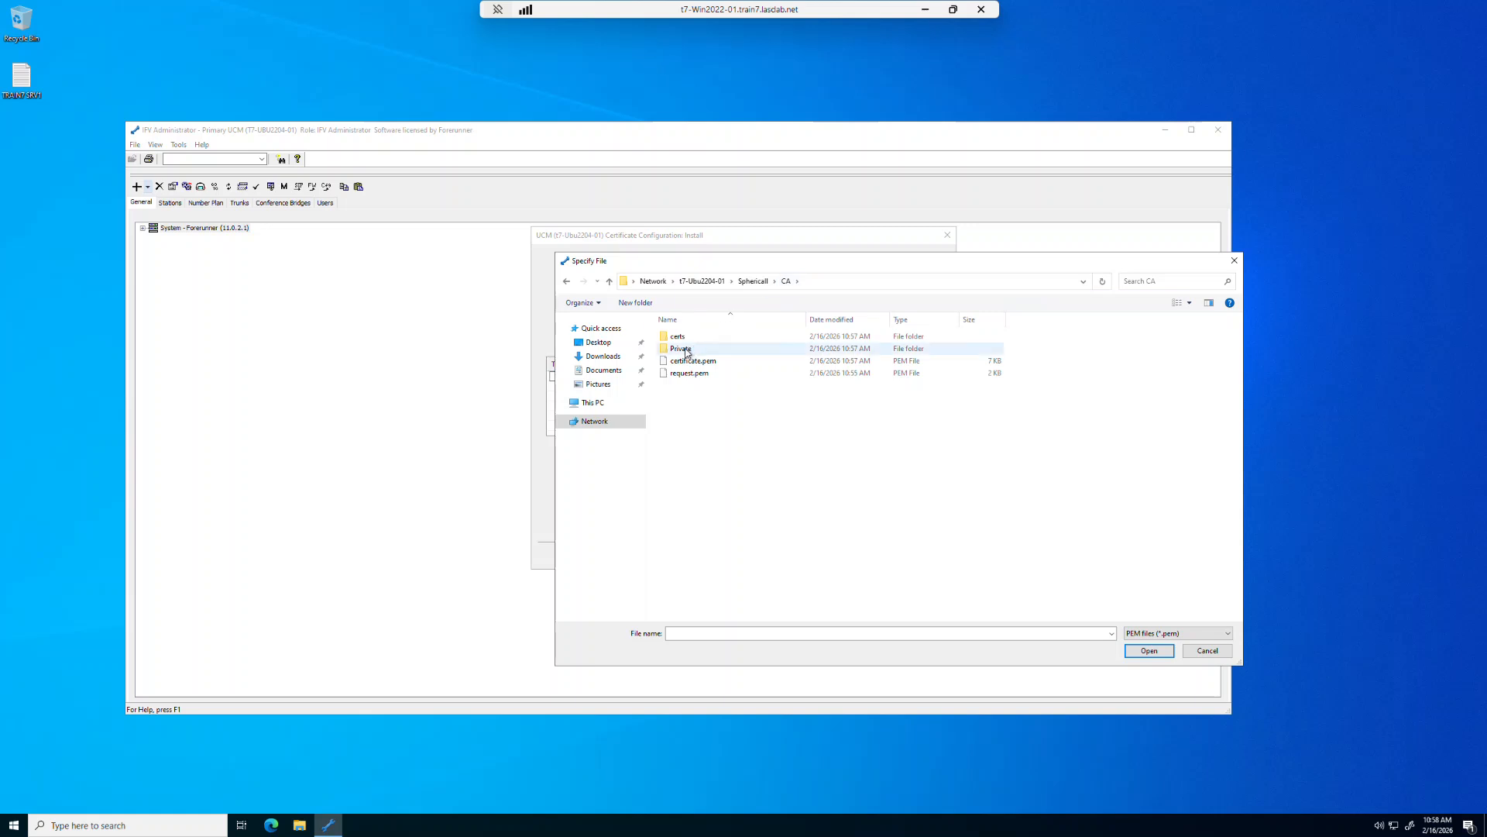
pyautogui.doubleClick(682, 349)
pyautogui.click(688, 337)
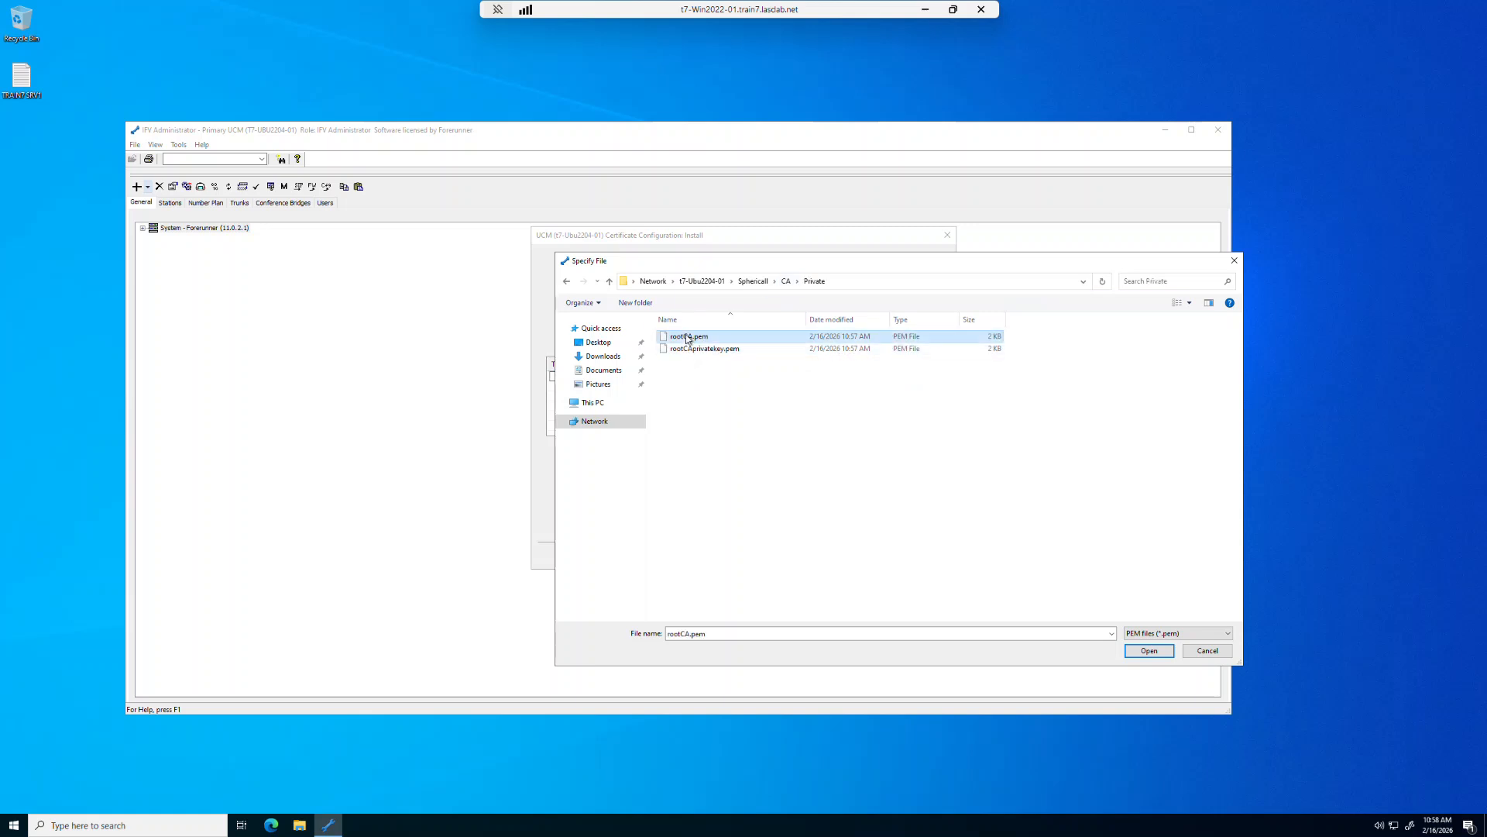
pyautogui.click(1143, 652)
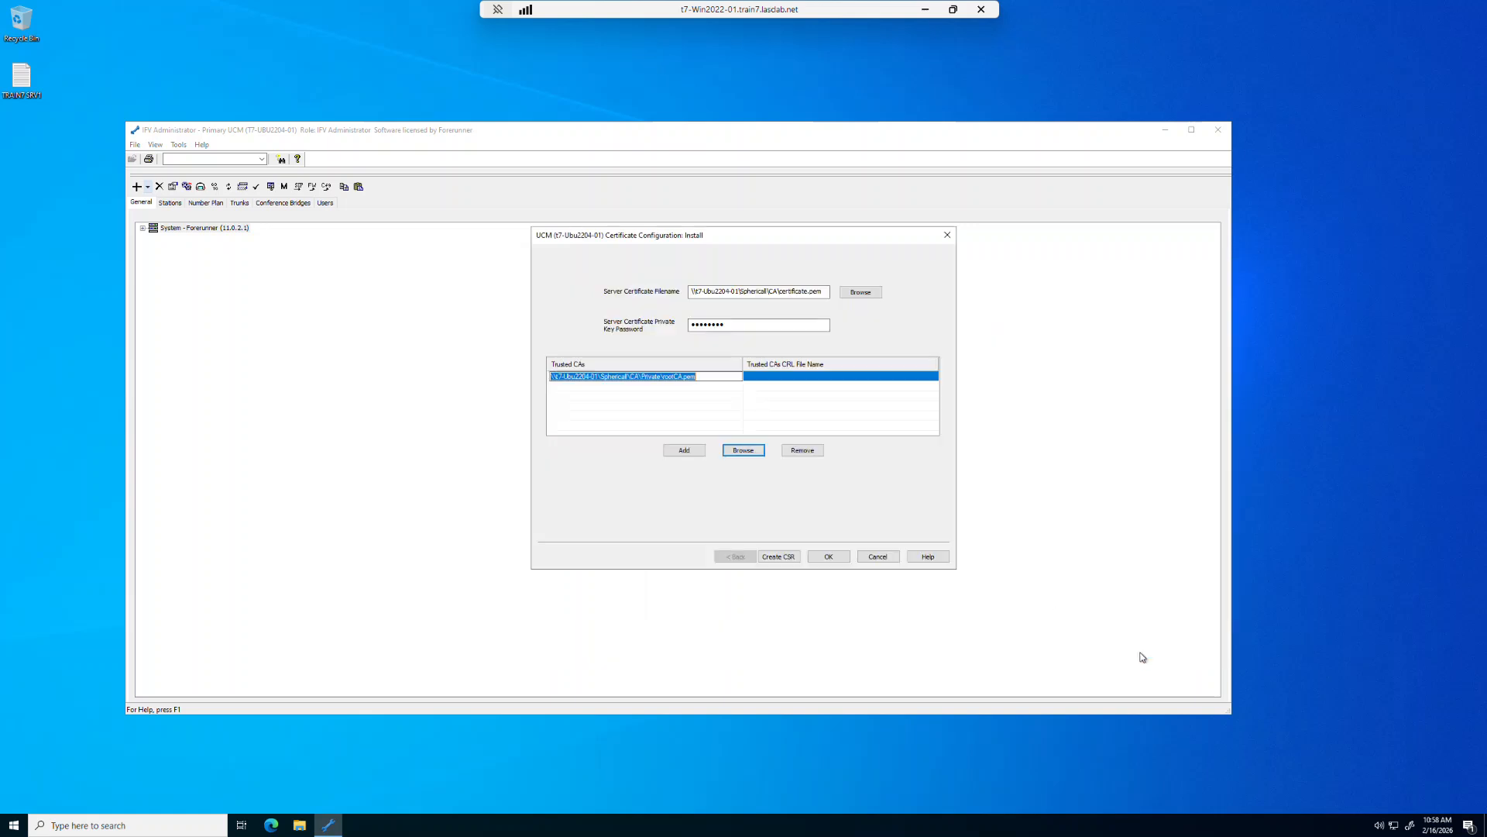
# - Confirm the certificate installation and agree to restart the required services
pyautogui.click(828, 557)
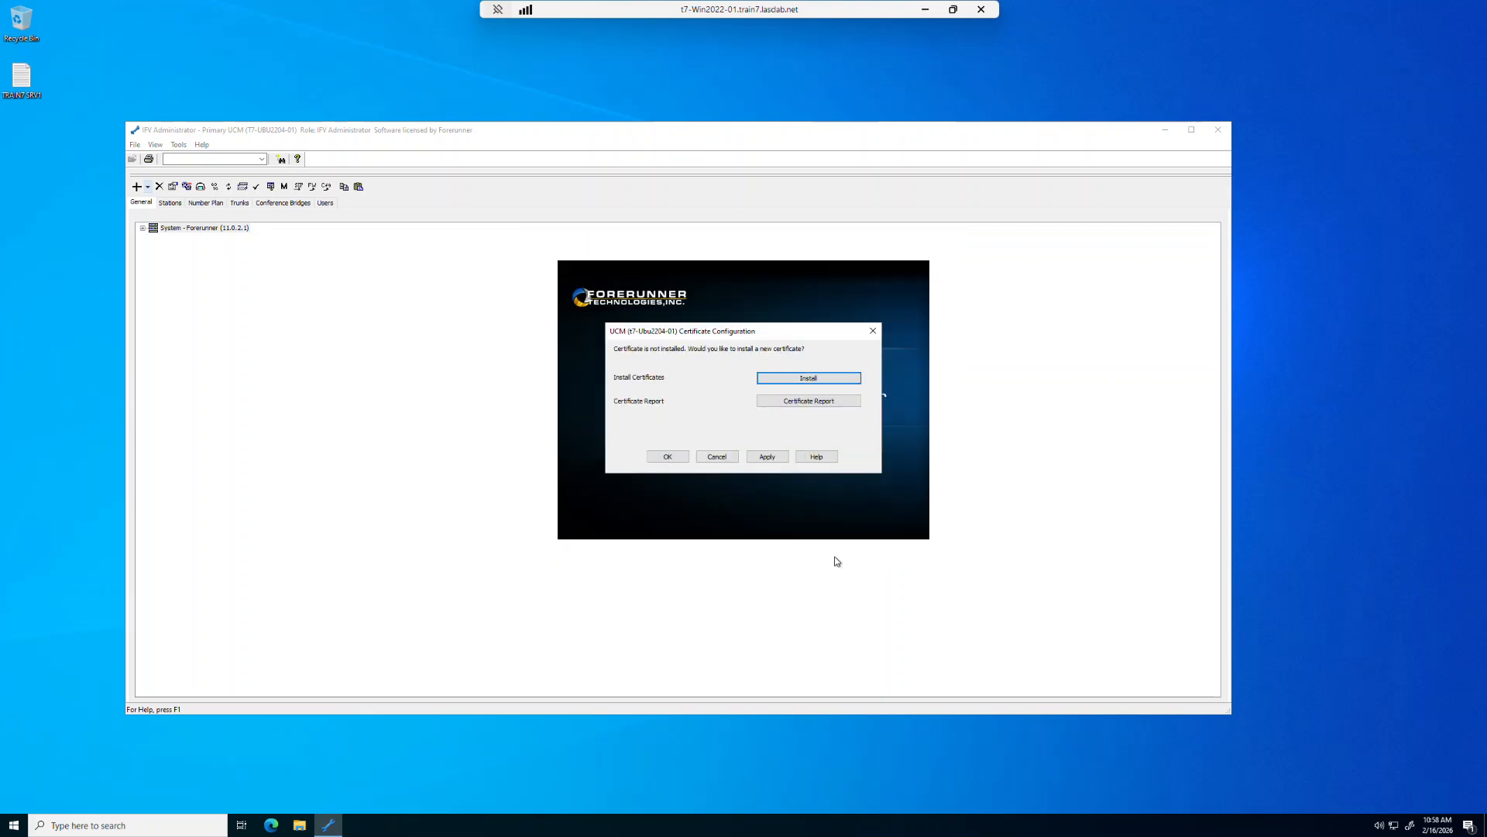
pyautogui.click(671, 458)
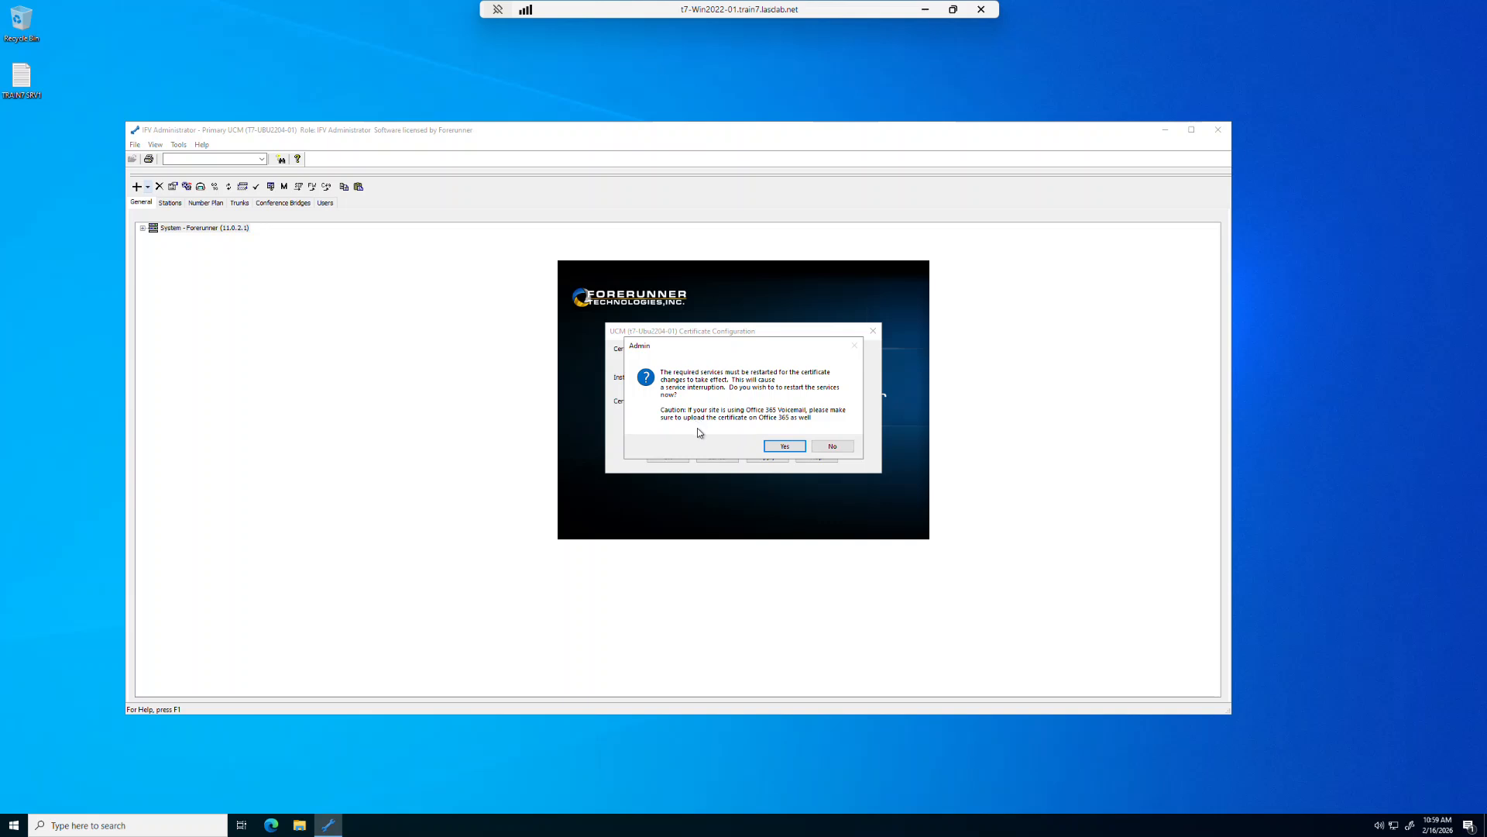
pyautogui.click(785, 446)
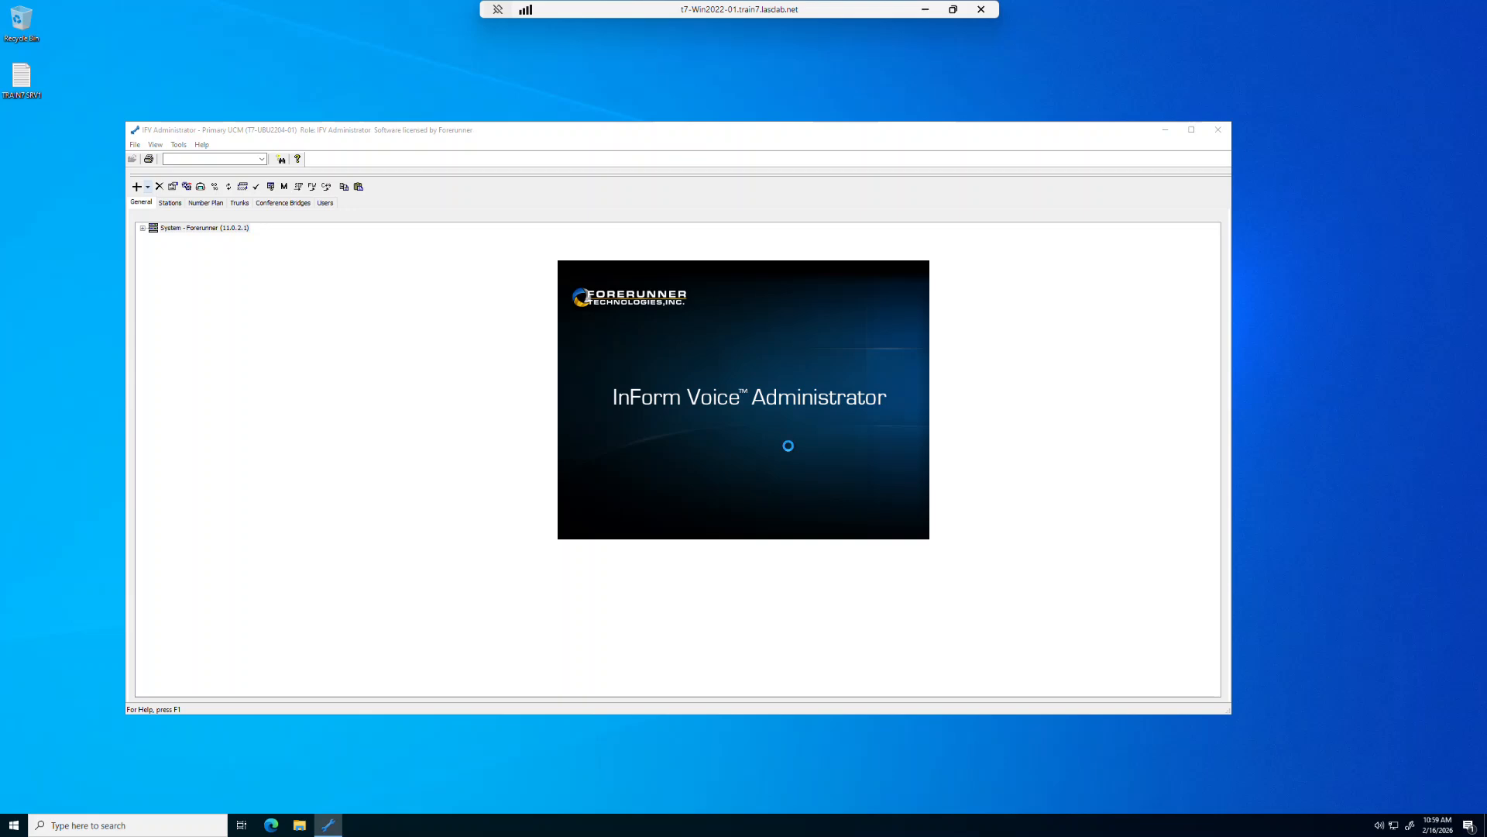